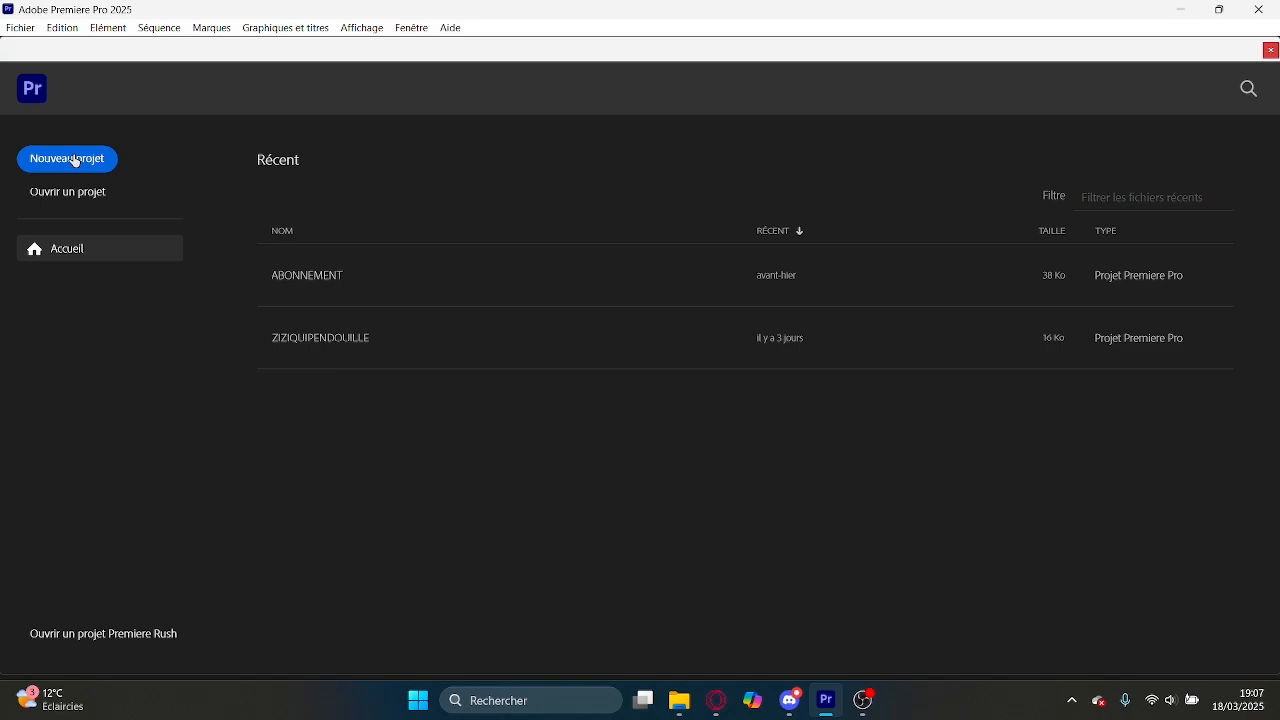
# Create a new project named POUR LA VIDEO ZIZIQUIPENDOUILLE and skip the media import.
pyautogui.click(75, 160)
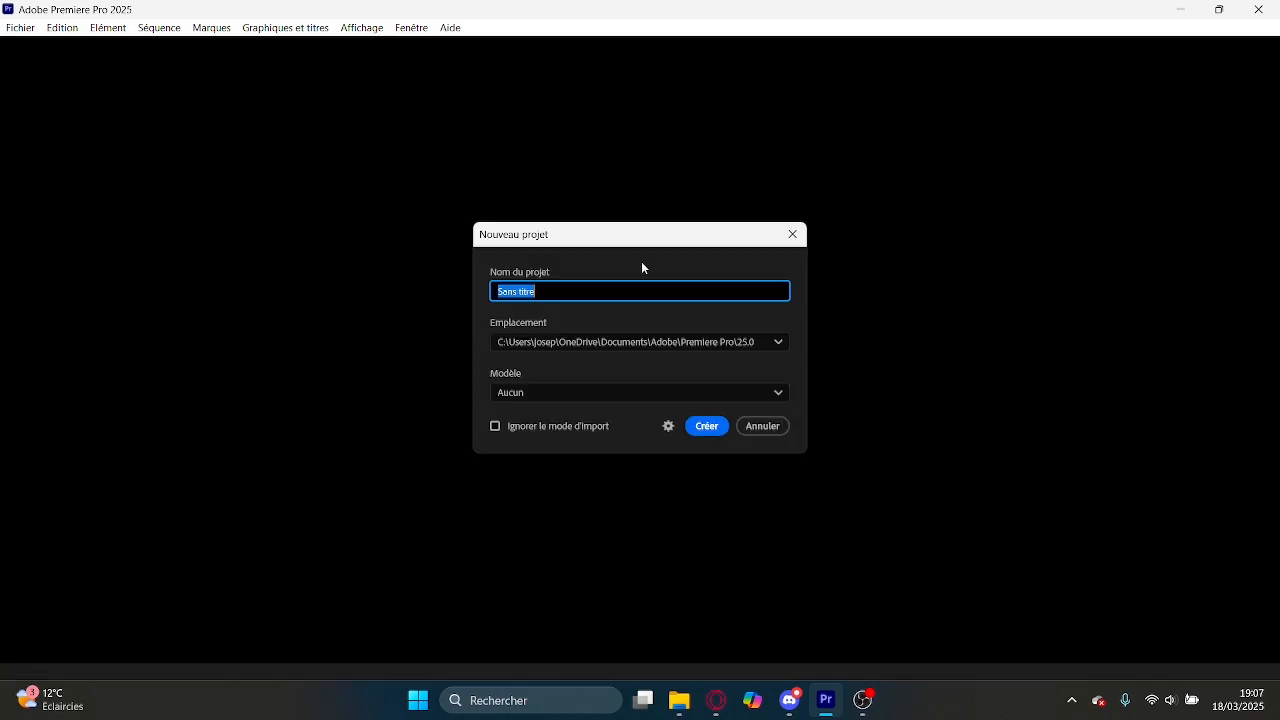
pyautogui.write('POUR LA VIDEO ZIZIQUIPENDOUILLE')
pyautogui.press('Return')
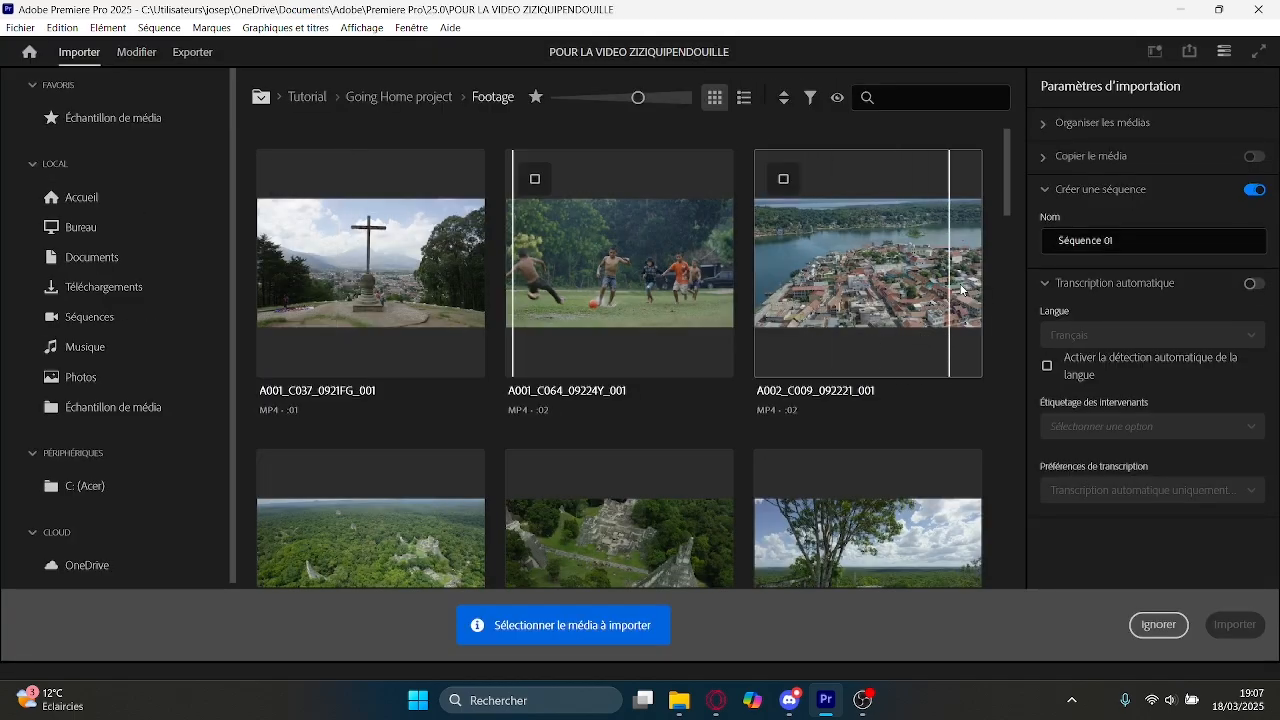
pyautogui.click(1158, 624)
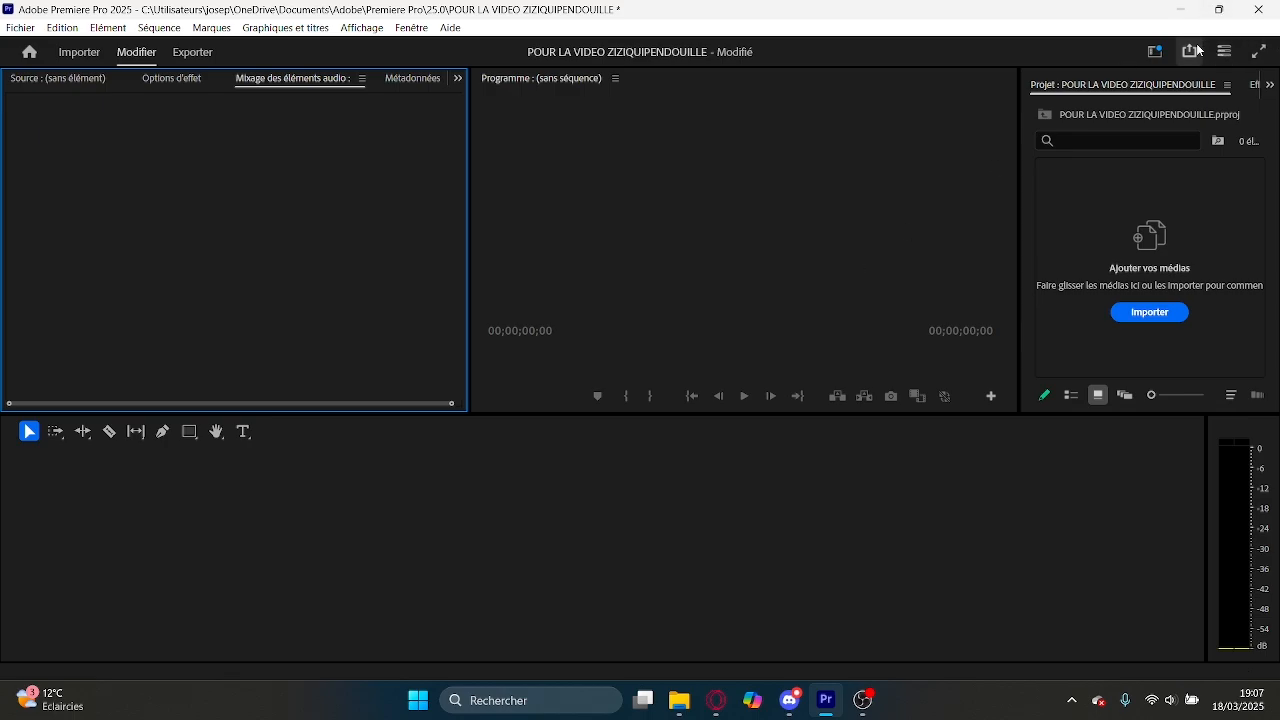
# Dock the Project panel in the group that holds the Source and Effect Controls panels.
pyautogui.click(1155, 51)
pyautogui.click(508, 503)
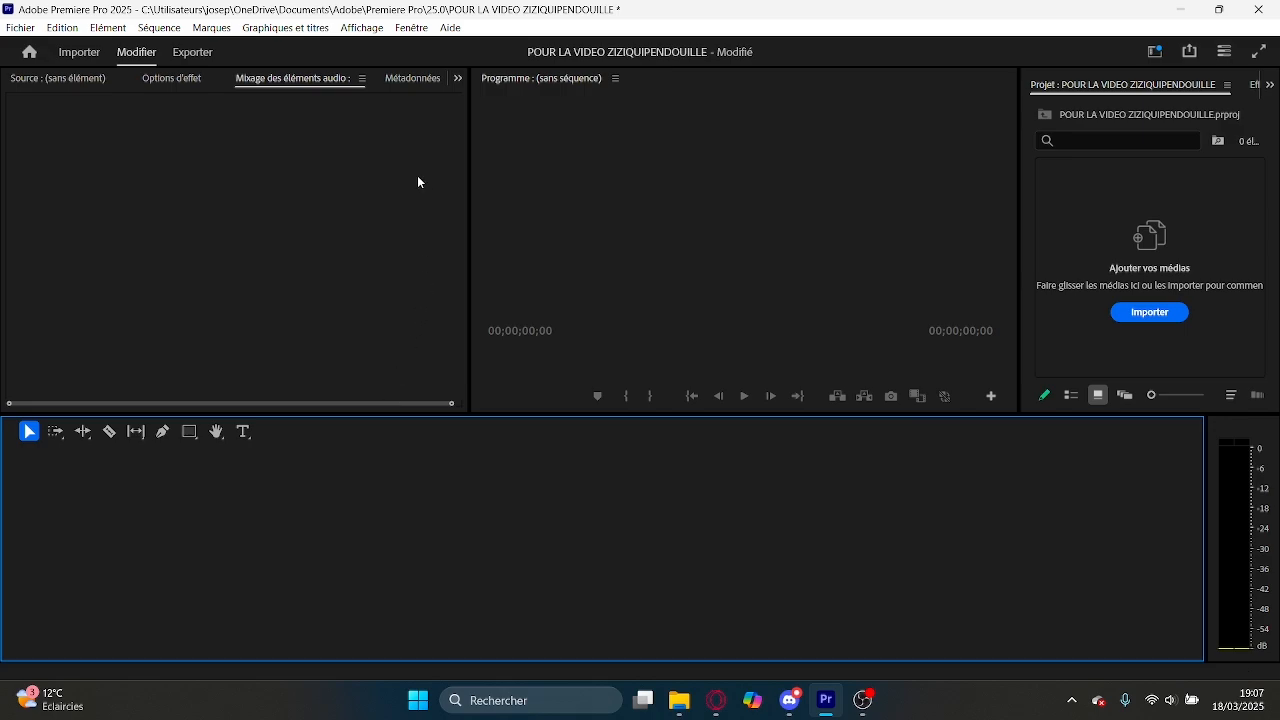
pyautogui.click(256, 84)
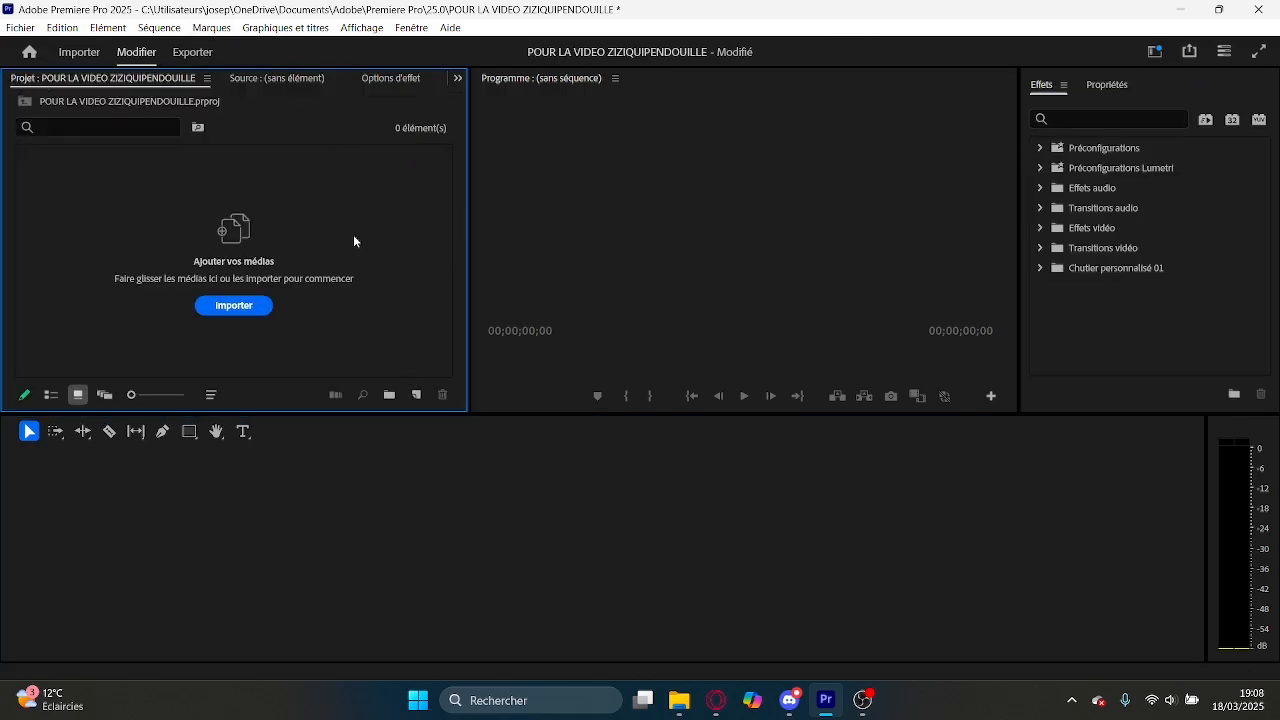
# Create a new sequence named Séquence 01 with the HD 1080p 59.94 fps preset.
pyautogui.click(417, 395)
pyautogui.click(444, 424)
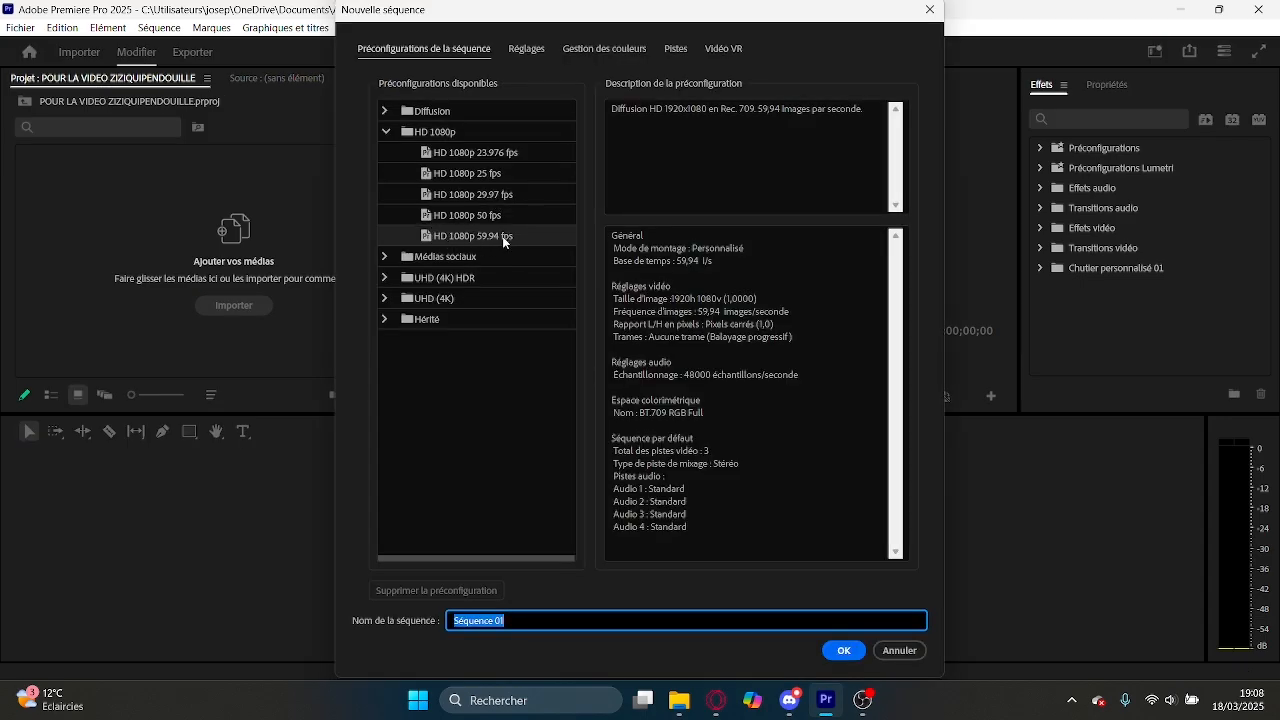
pyautogui.press('Return')
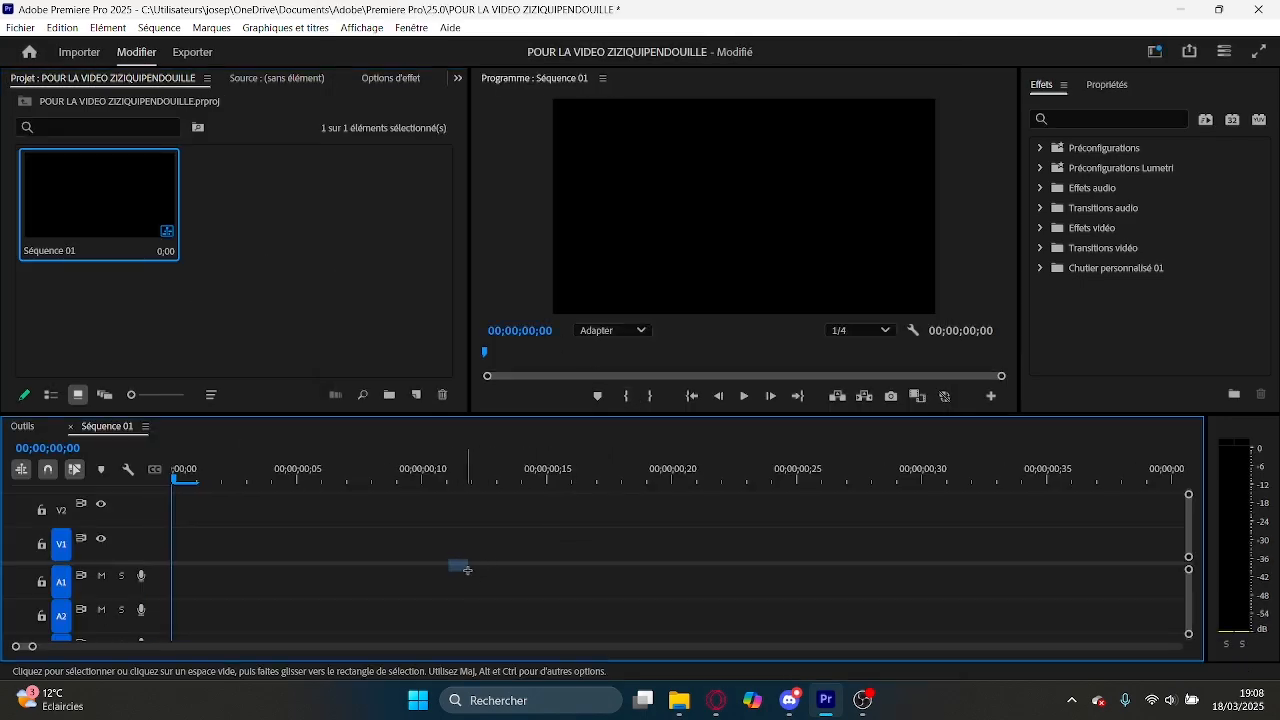
pyautogui.click(679, 700)
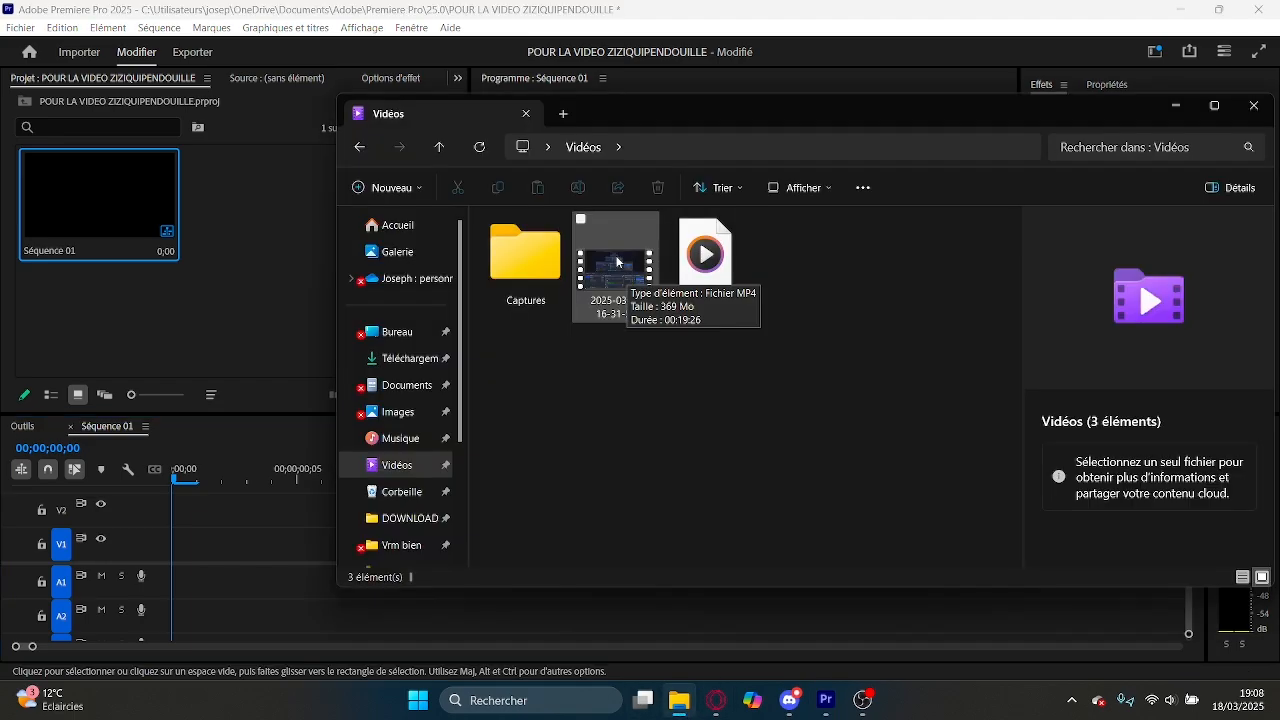
pyautogui.moveTo(617, 262); pyautogui.dragTo(195, 566)
pyautogui.click(511, 417)
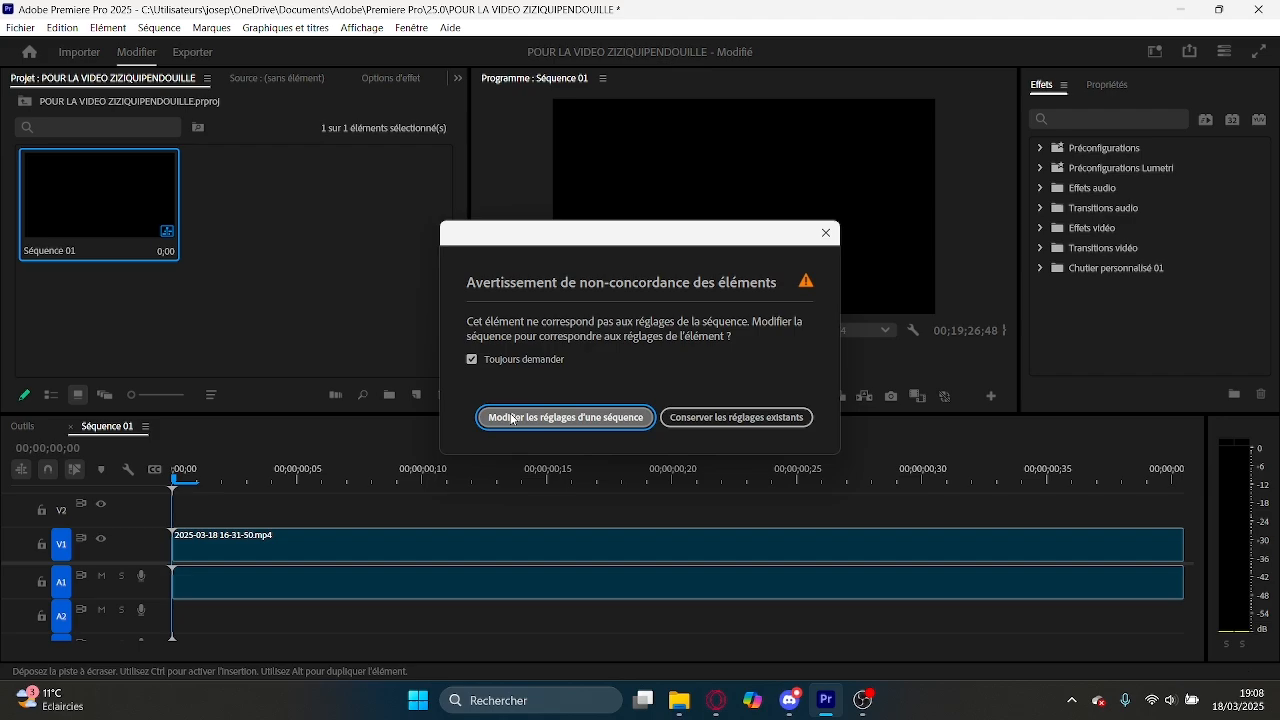
# Set the program monitor's playback resolution to 1/4.
pyautogui.click(864, 333)
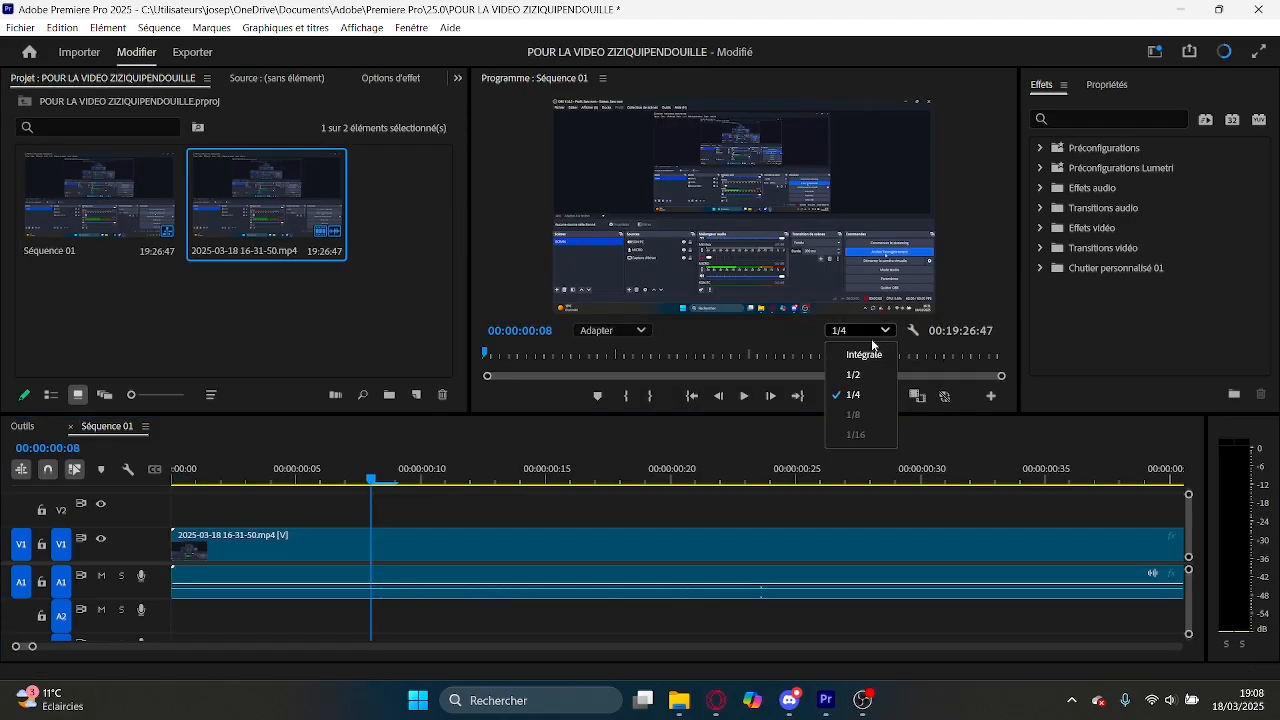
pyautogui.click(851, 395)
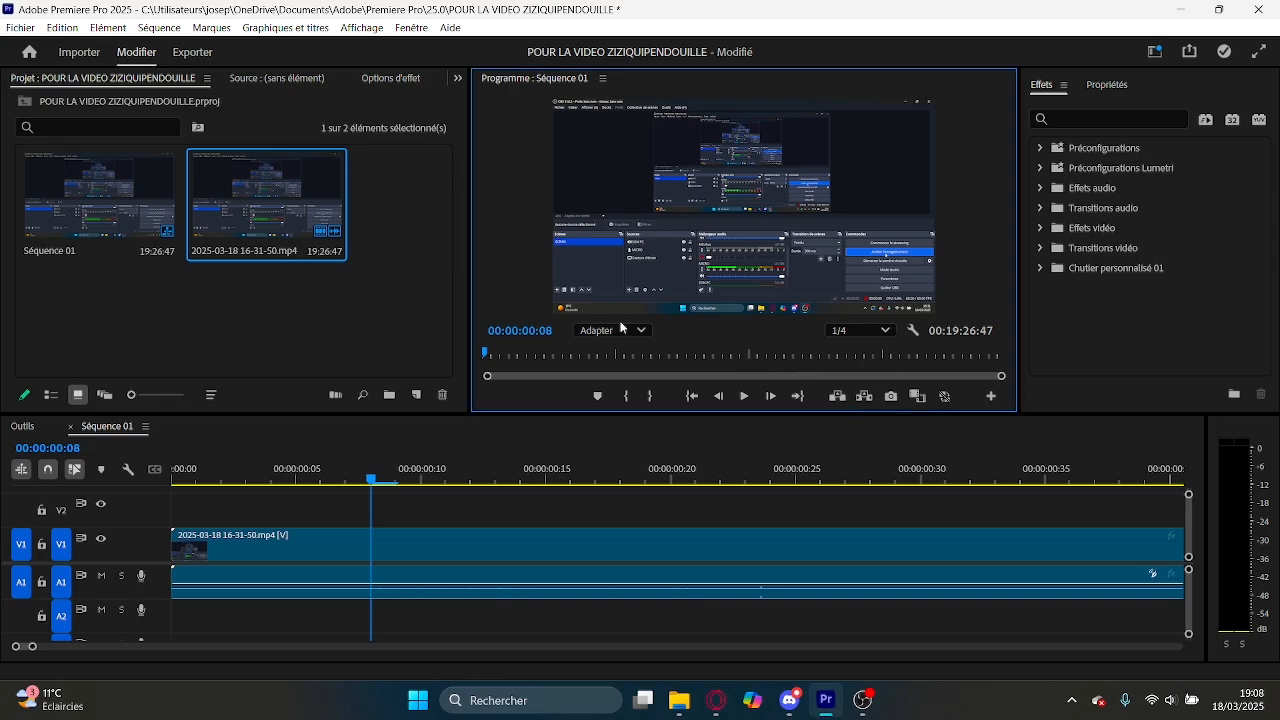
pyautogui.click(216, 289)
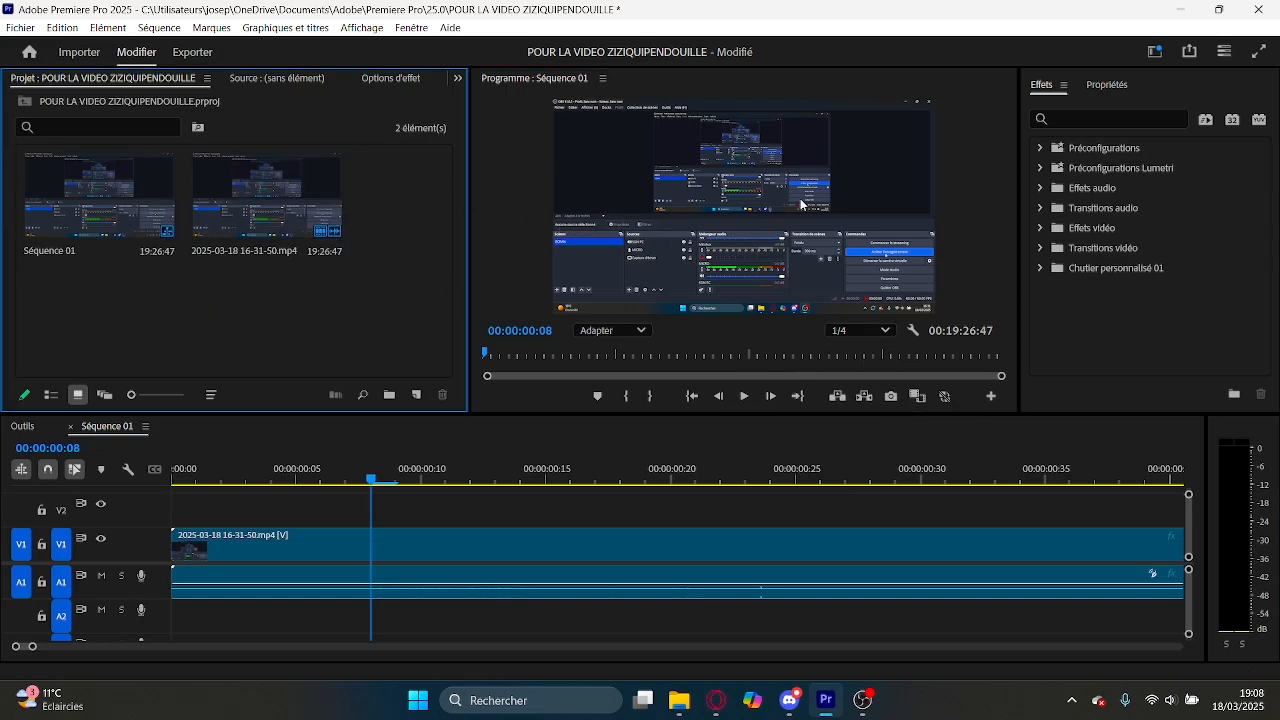
pyautogui.moveTo(314, 586); pyautogui.dragTo(312, 618)
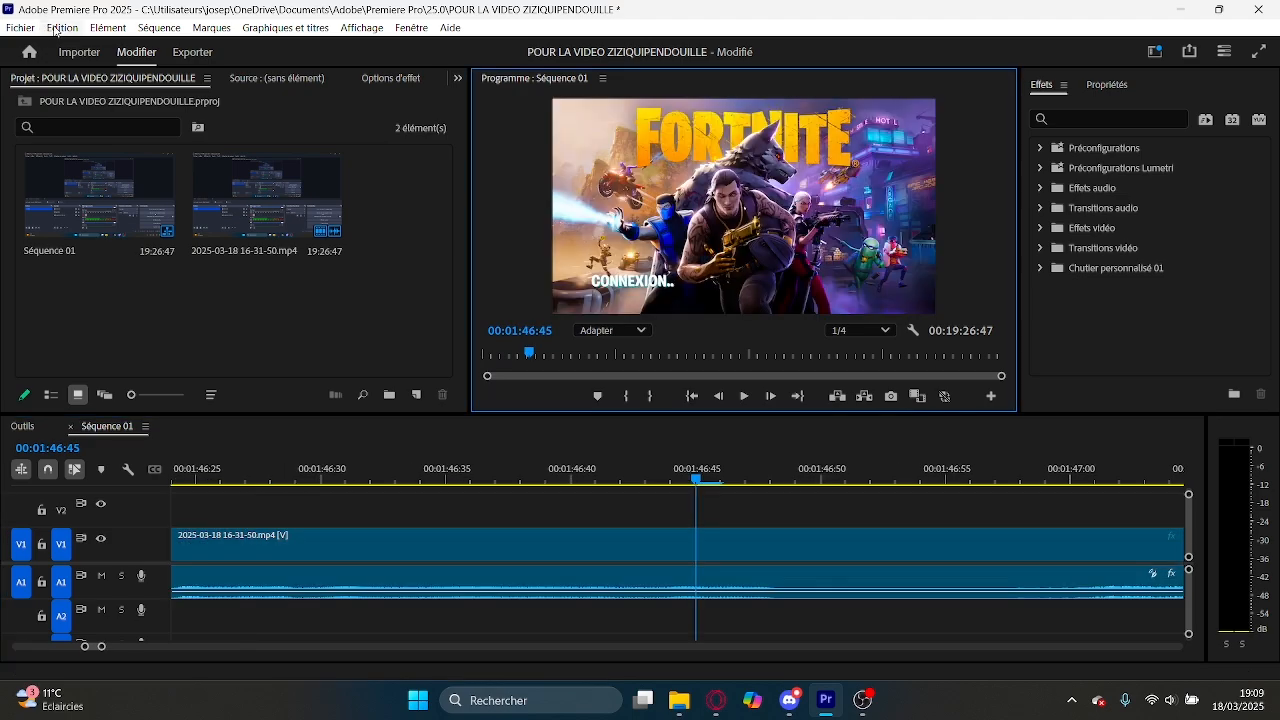
pyautogui.click(62, 28)
pyautogui.click(135, 555)
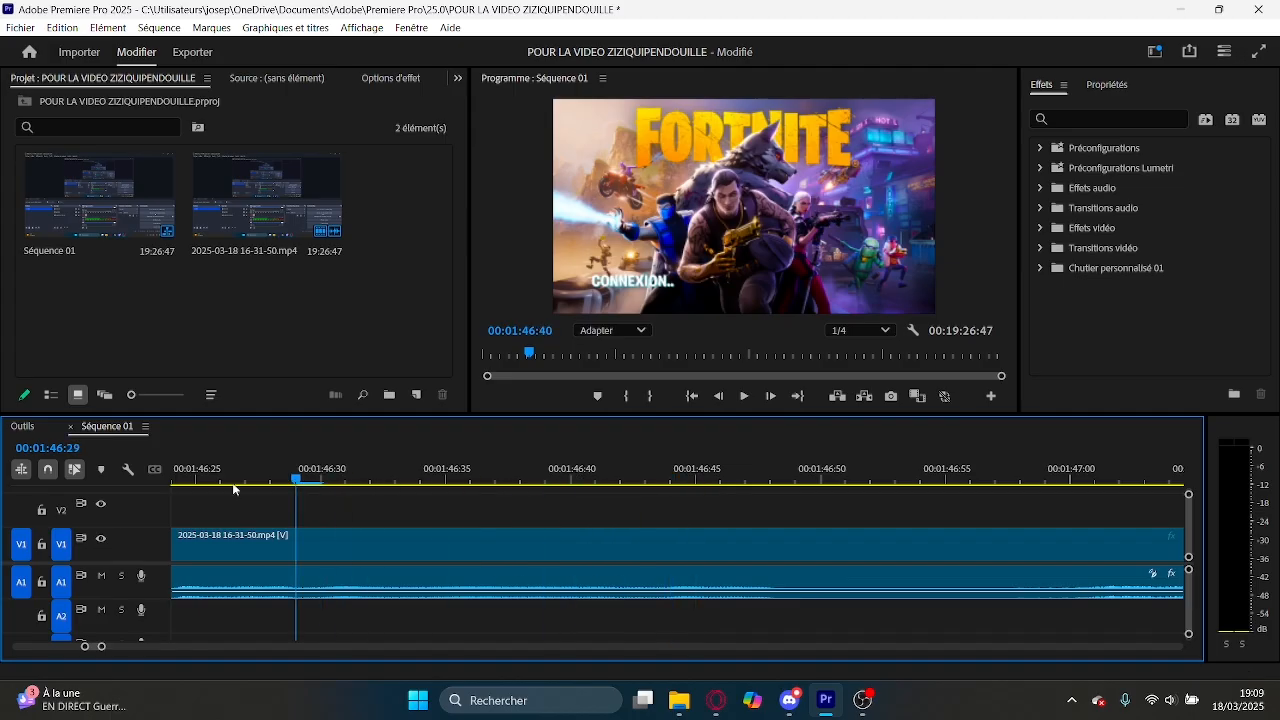
# Split the clip on V1 and A1 at 00:01:46:31 and again at about 00:01:46:55.
pyautogui.moveTo(233, 489); pyautogui.dragTo(545, 470)
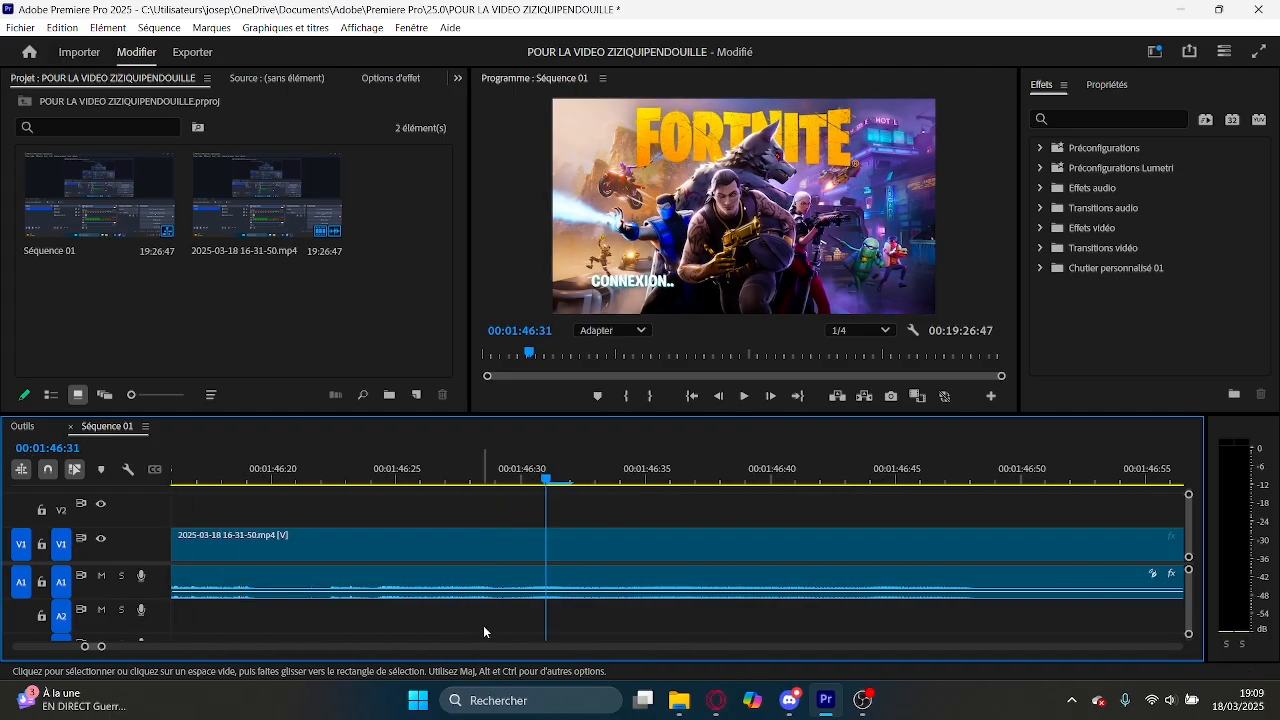
pyautogui.click(493, 540)
pyautogui.hotkey('ctrl', 'k')
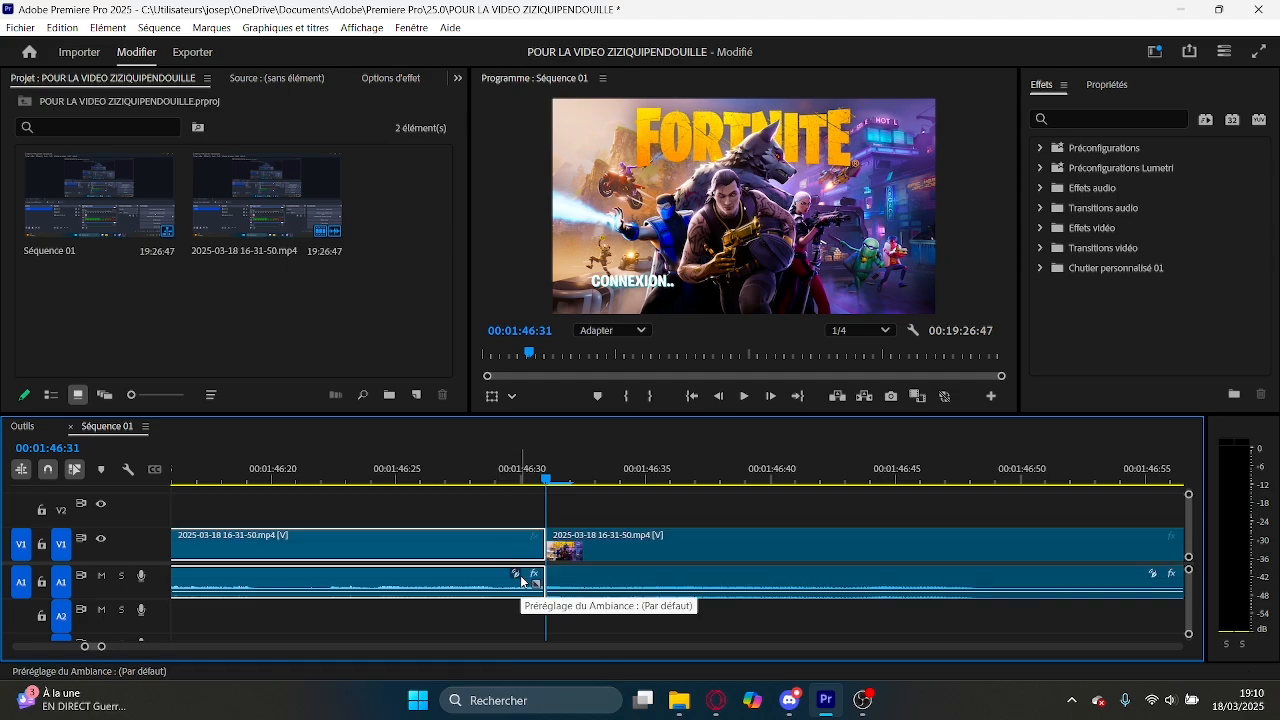
pyautogui.moveTo(475, 470); pyautogui.dragTo(648, 484)
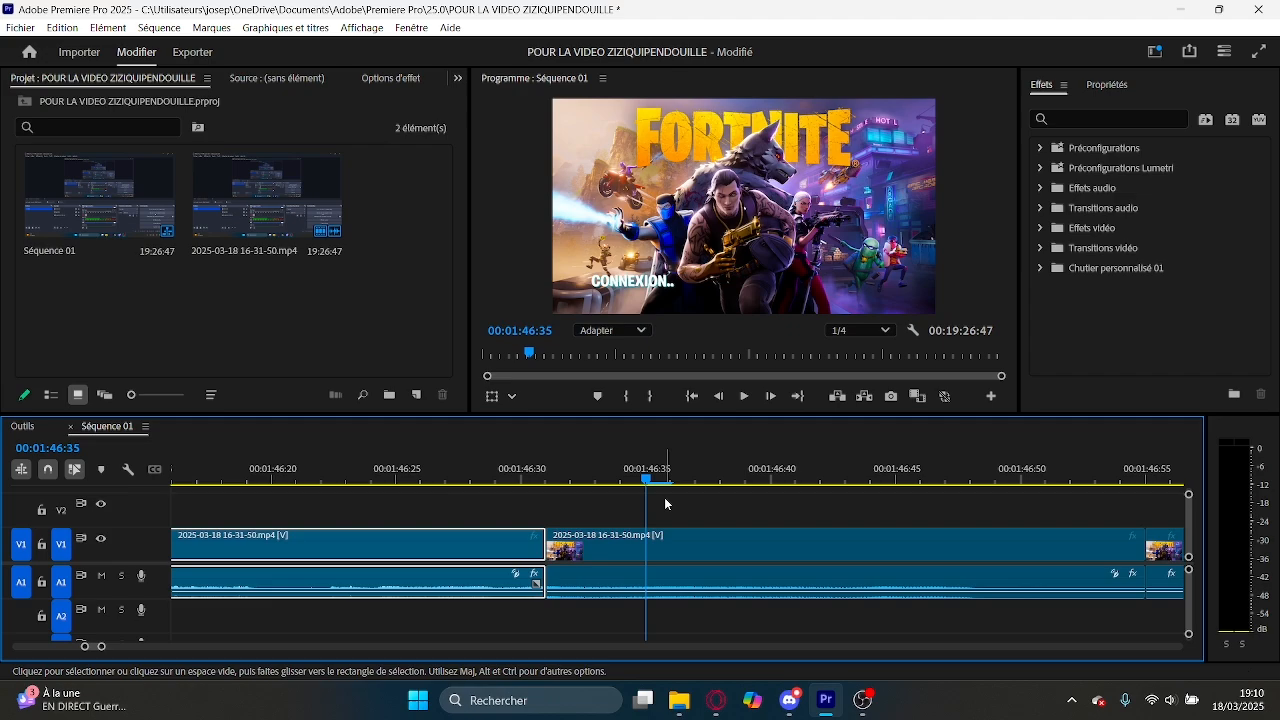
# Try a ripple delete of the segment between the two cuts, and undo it.
pyautogui.click(936, 550)
pyautogui.click(845, 463)
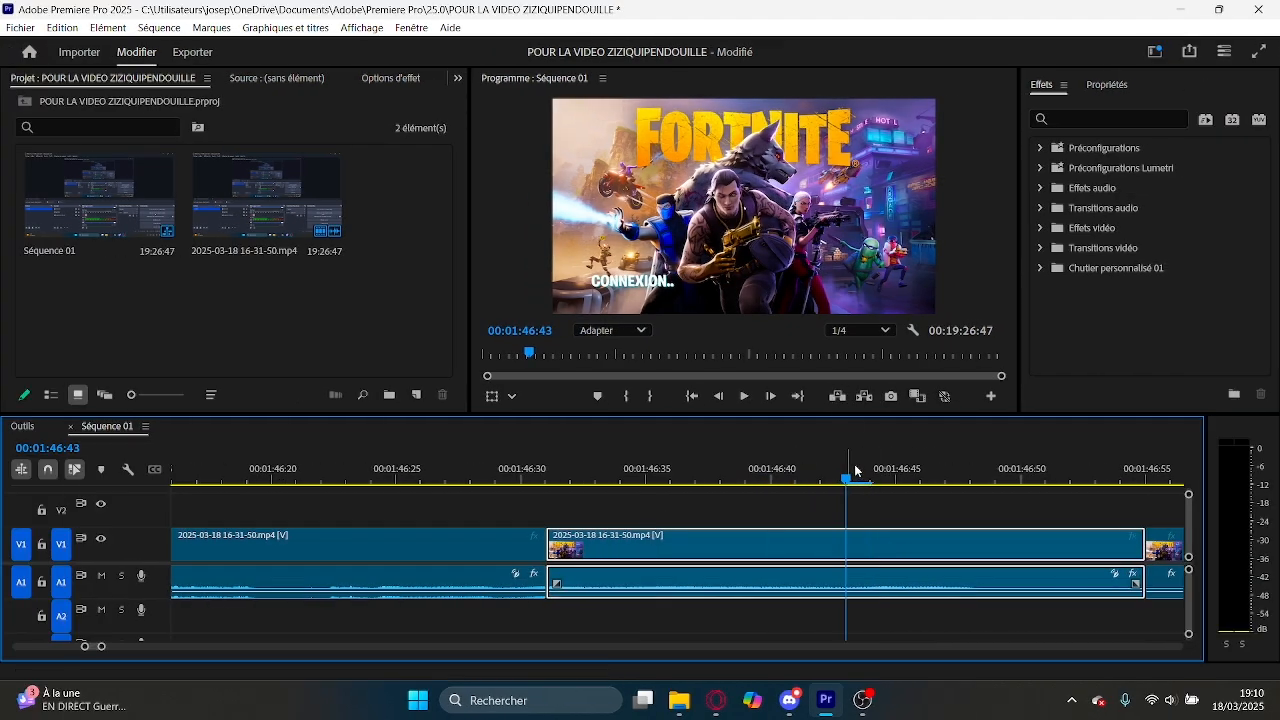
pyautogui.hotkey('shift', 'Delete')
pyautogui.moveTo(855, 470); pyautogui.dragTo(621, 479)
pyautogui.hotkey('ctrl', 'z')
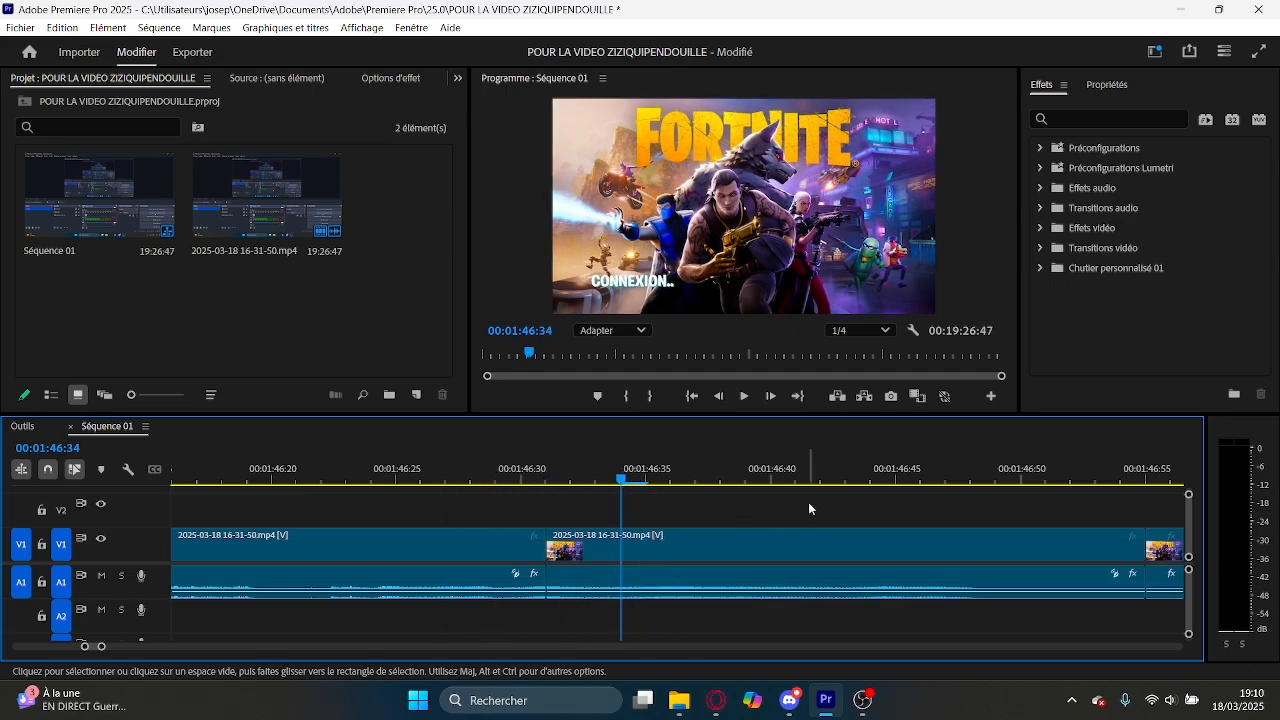
# Delete the segment between the two cuts without closing the gap.
pyautogui.click(820, 566)
pyautogui.press('Delete')
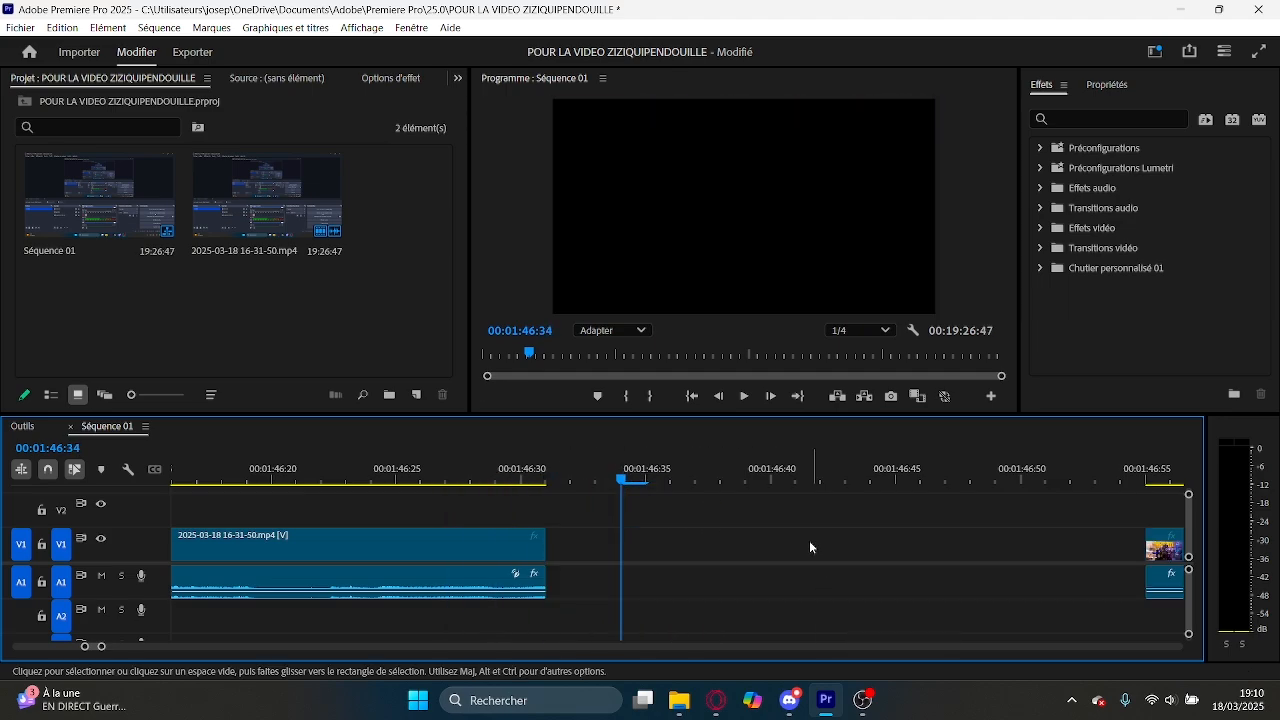
pyautogui.click(822, 476)
pyautogui.moveTo(825, 476); pyautogui.dragTo(780, 492)
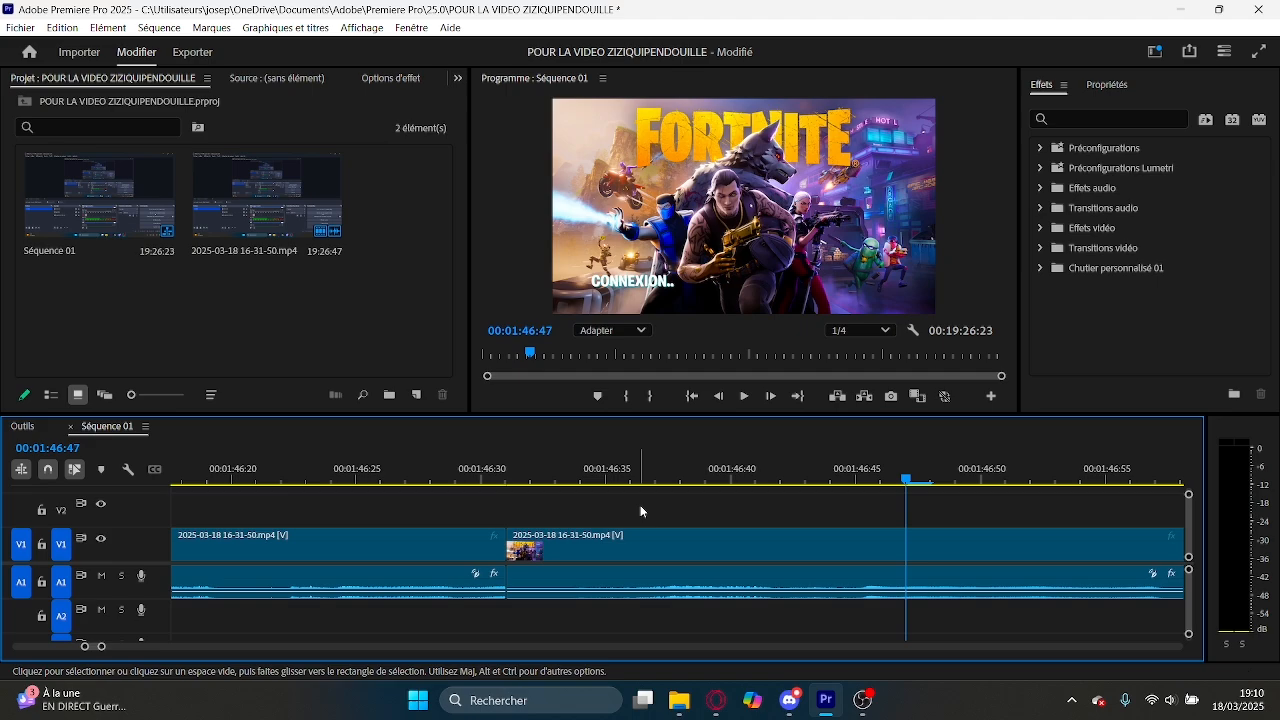
# Ripple-trim the start of the clip after the cut to the playhead at about 00:01:46:55.
pyautogui.moveTo(482, 460); pyautogui.dragTo(1100, 474)
pyautogui.press('q')
pyautogui.click(533, 479)
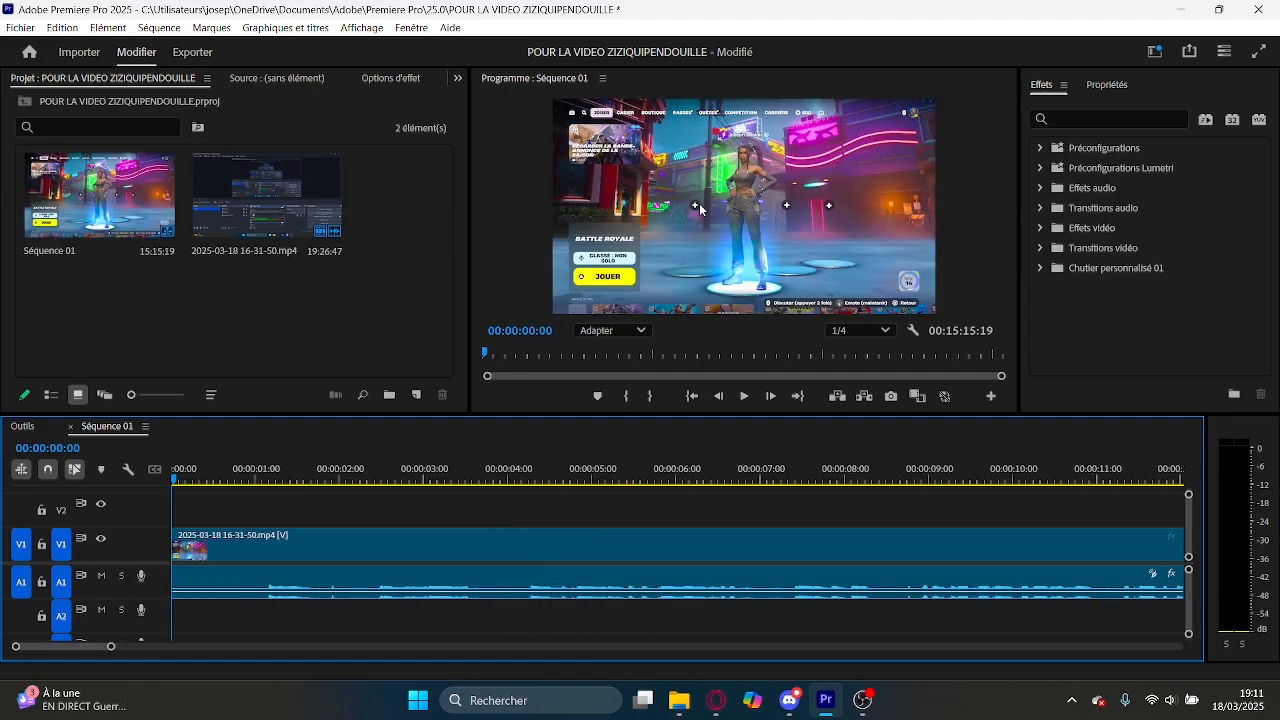
# Add a text title with the creator's first name in capitals over the character at the sequence start.
pyautogui.press('t')
pyautogui.click(704, 228)
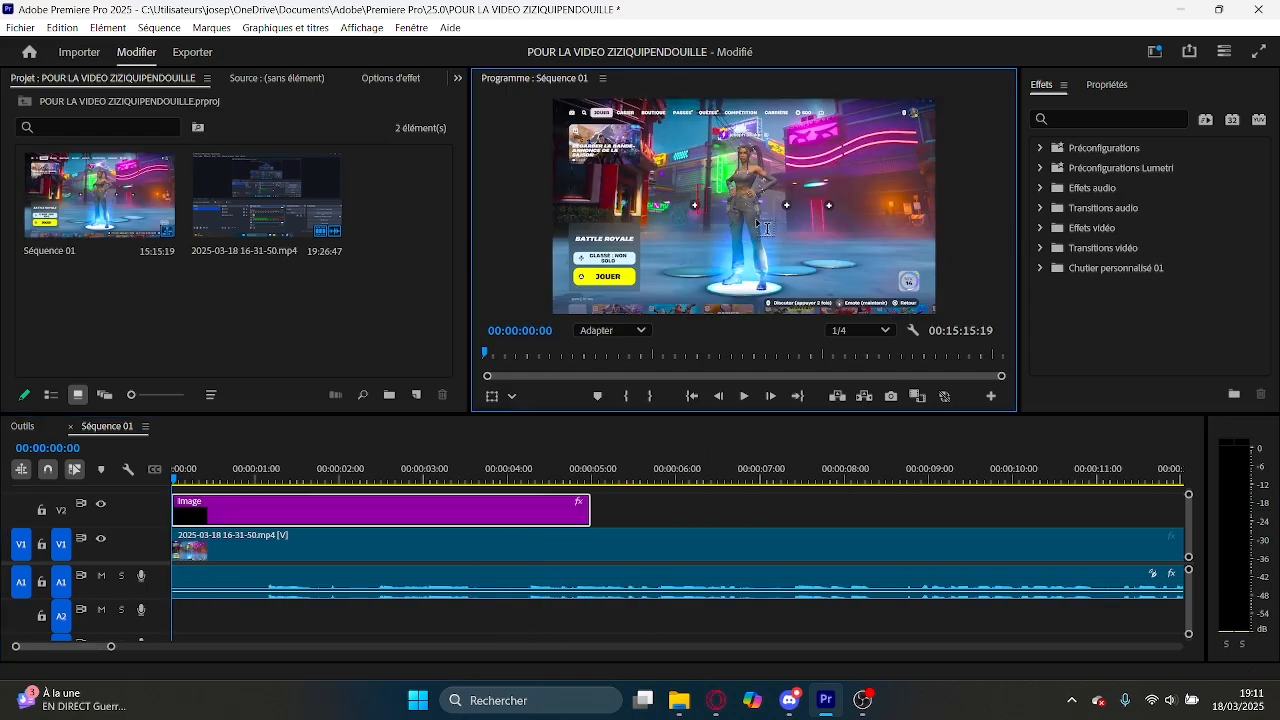
pyautogui.write('JOSEPH')
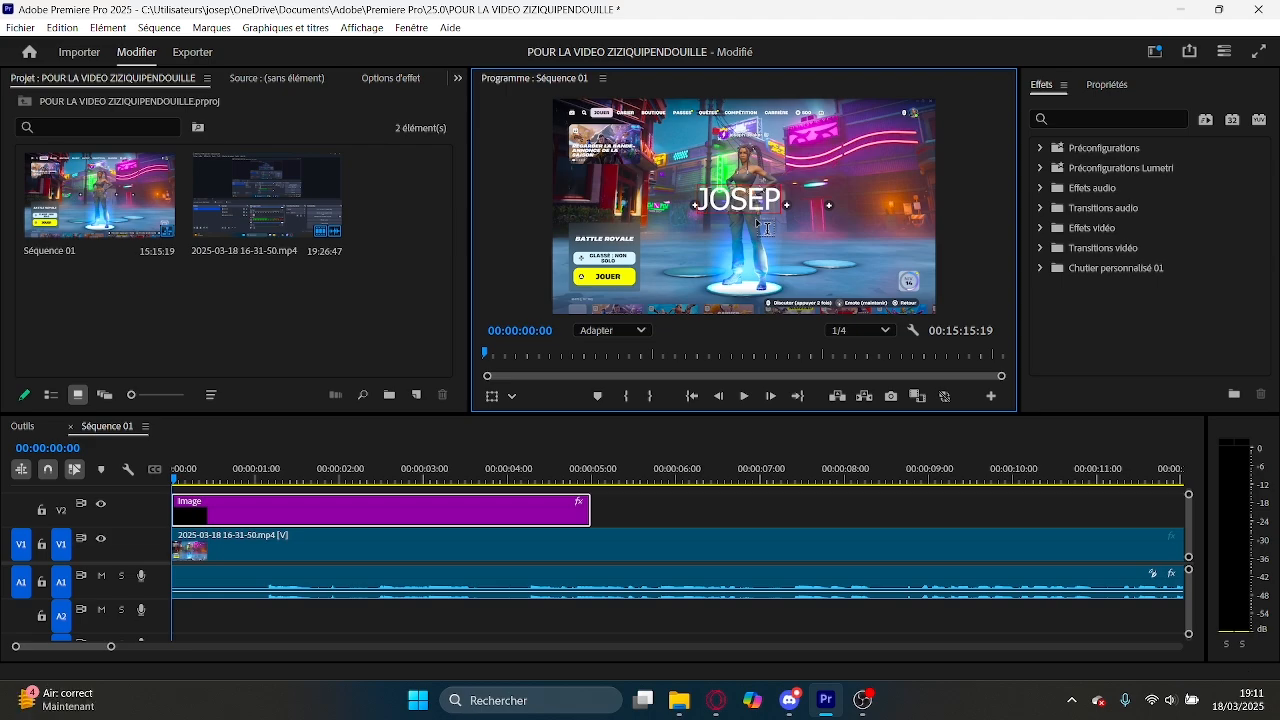
pyautogui.click(633, 508)
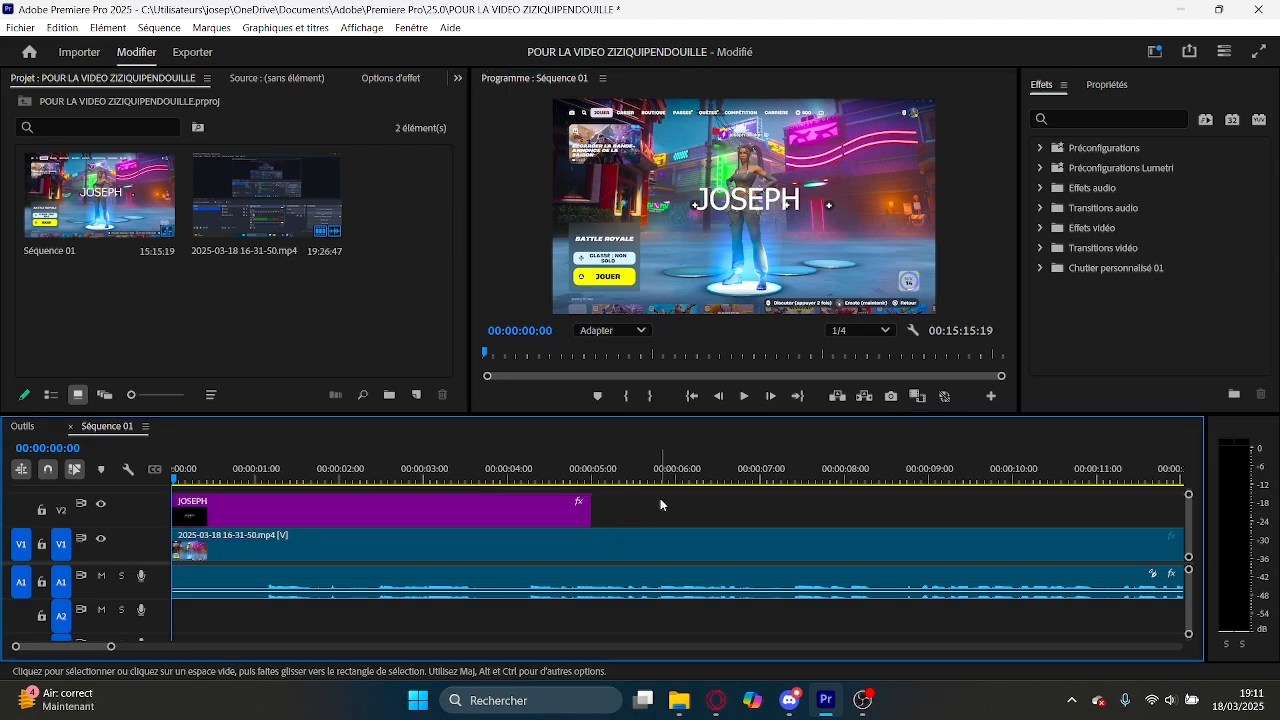
# Centre-align the title text and set its font to POWER UP.
pyautogui.press('capslock')
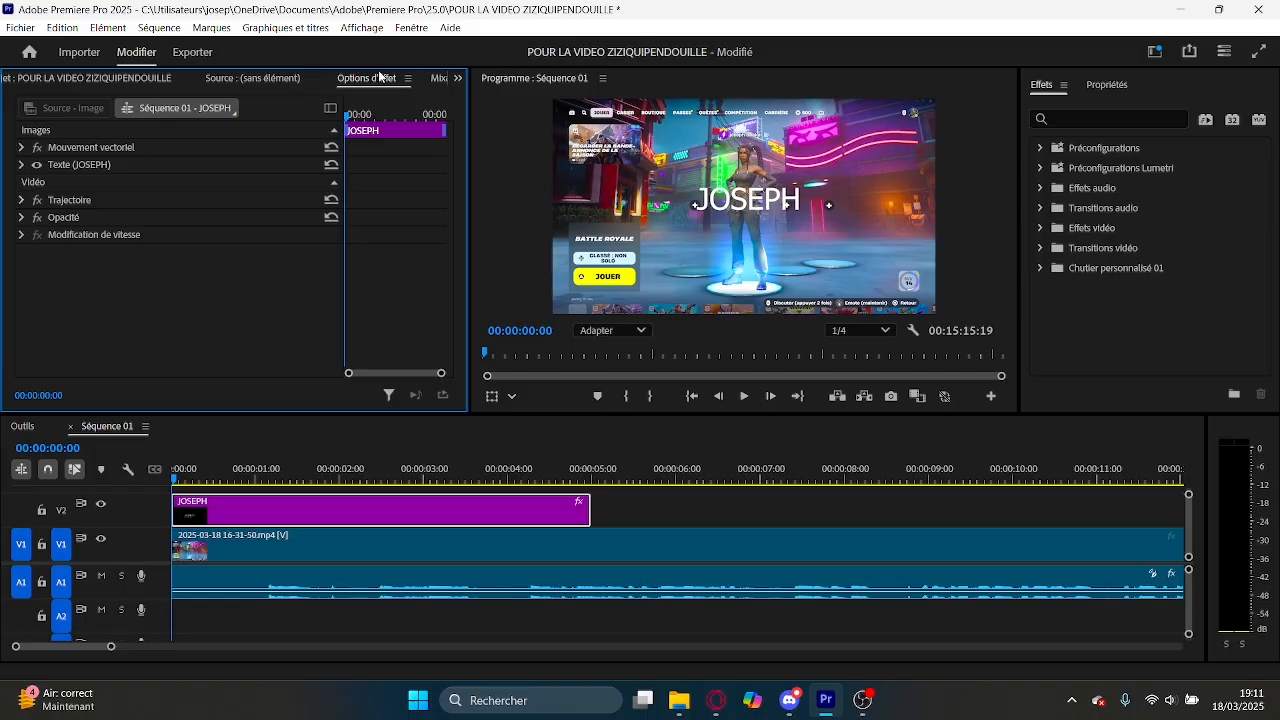
pyautogui.click(22, 165)
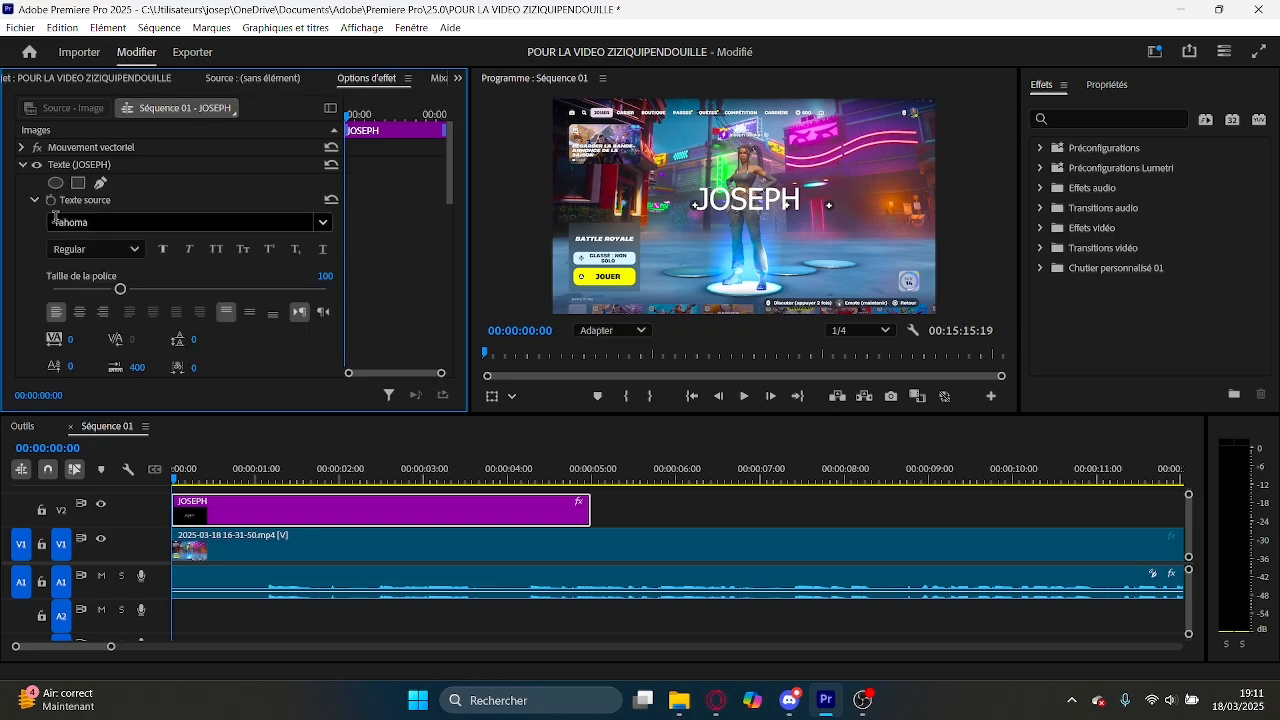
pyautogui.scroll(-1, 60, 220)
pyautogui.click(81, 263)
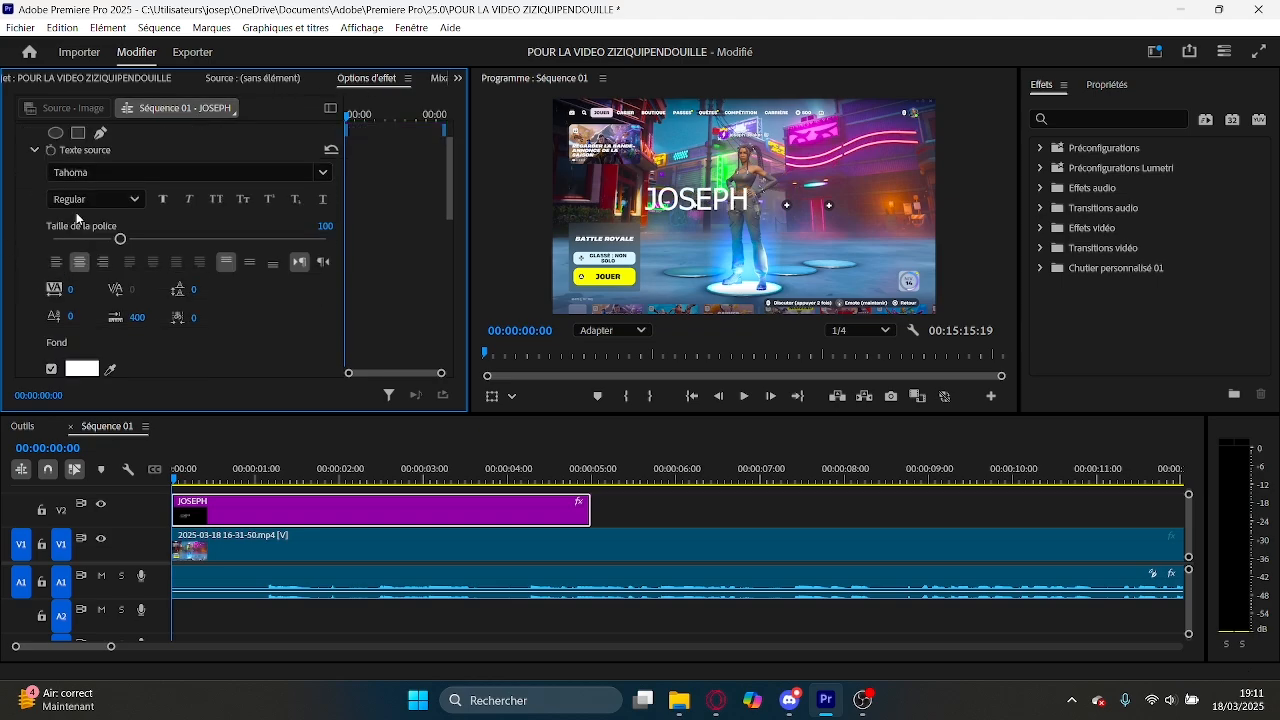
pyautogui.click(323, 173)
pyautogui.write('POWER UP')
pyautogui.press('capslock')
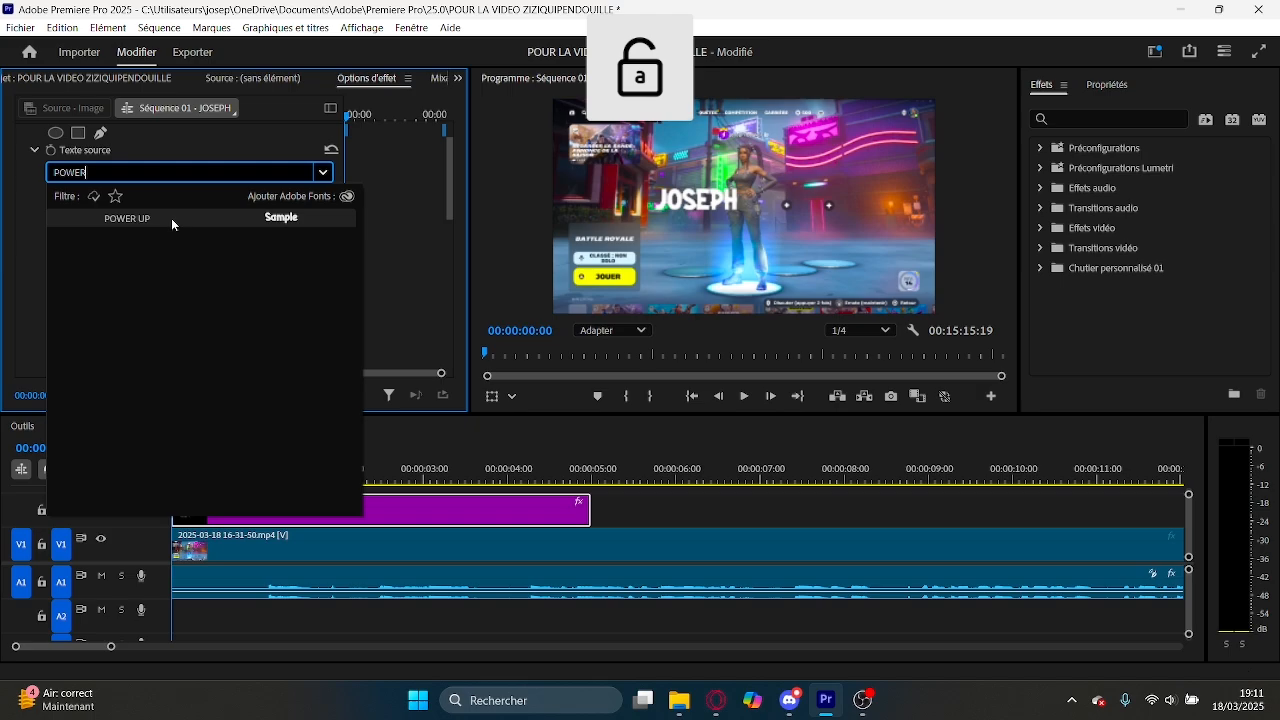
pyautogui.click(171, 218)
# Enlarge the title in the middle of the frame and change its fill colour to light blue.
pyautogui.click(722, 200)
pyautogui.moveTo(741, 198); pyautogui.dragTo(783, 207)
pyautogui.scroll(-5, 39, 190)
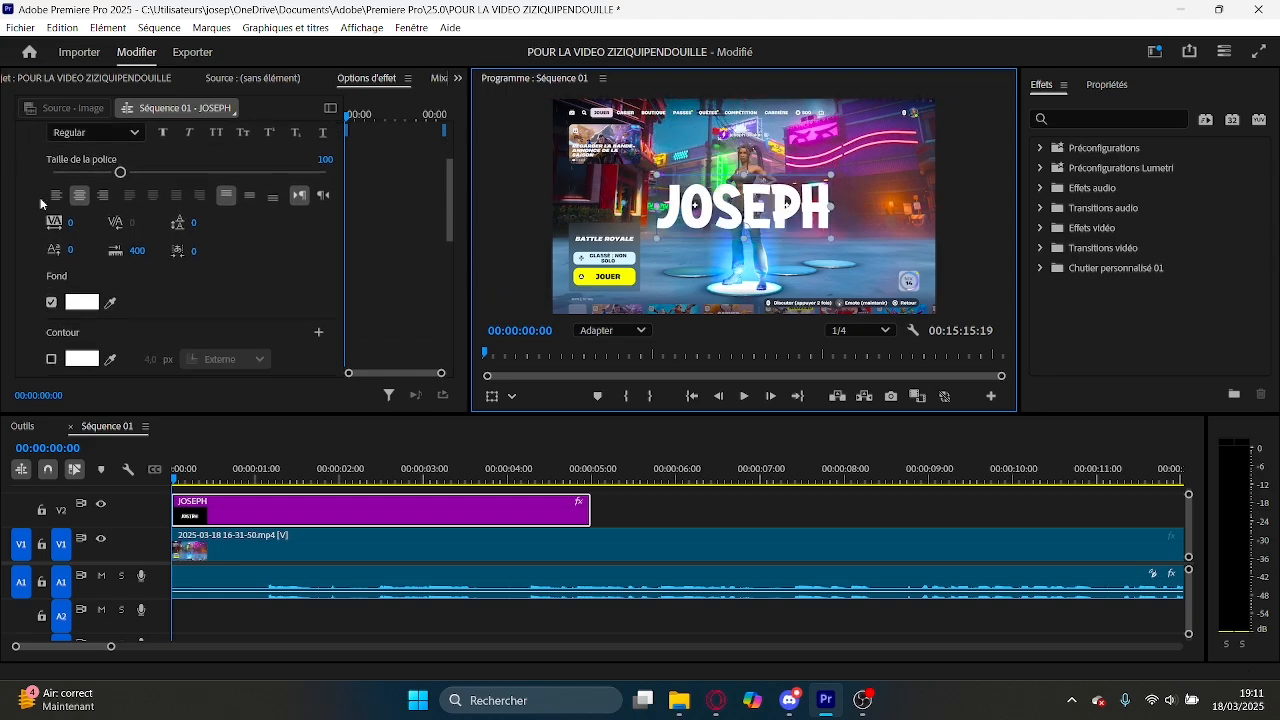
pyautogui.click(82, 186)
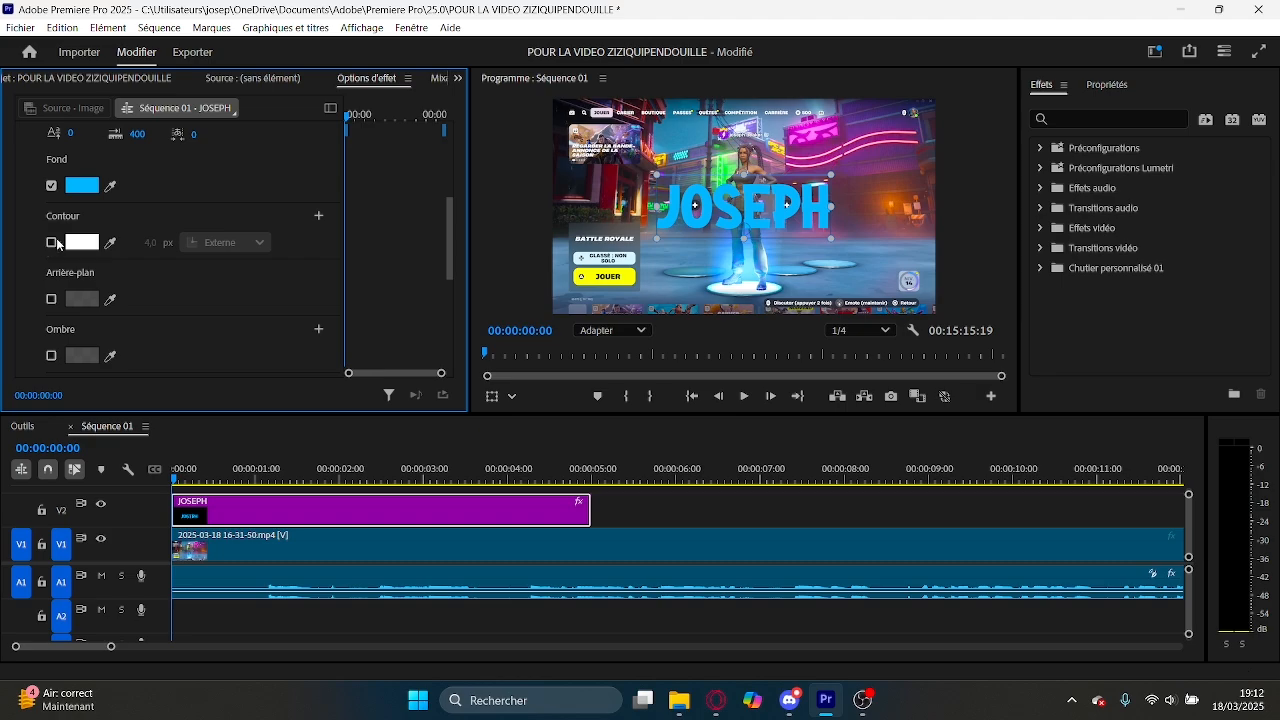
# Enable a white outer outline on the title with a width of 8 px.
pyautogui.click(52, 242)
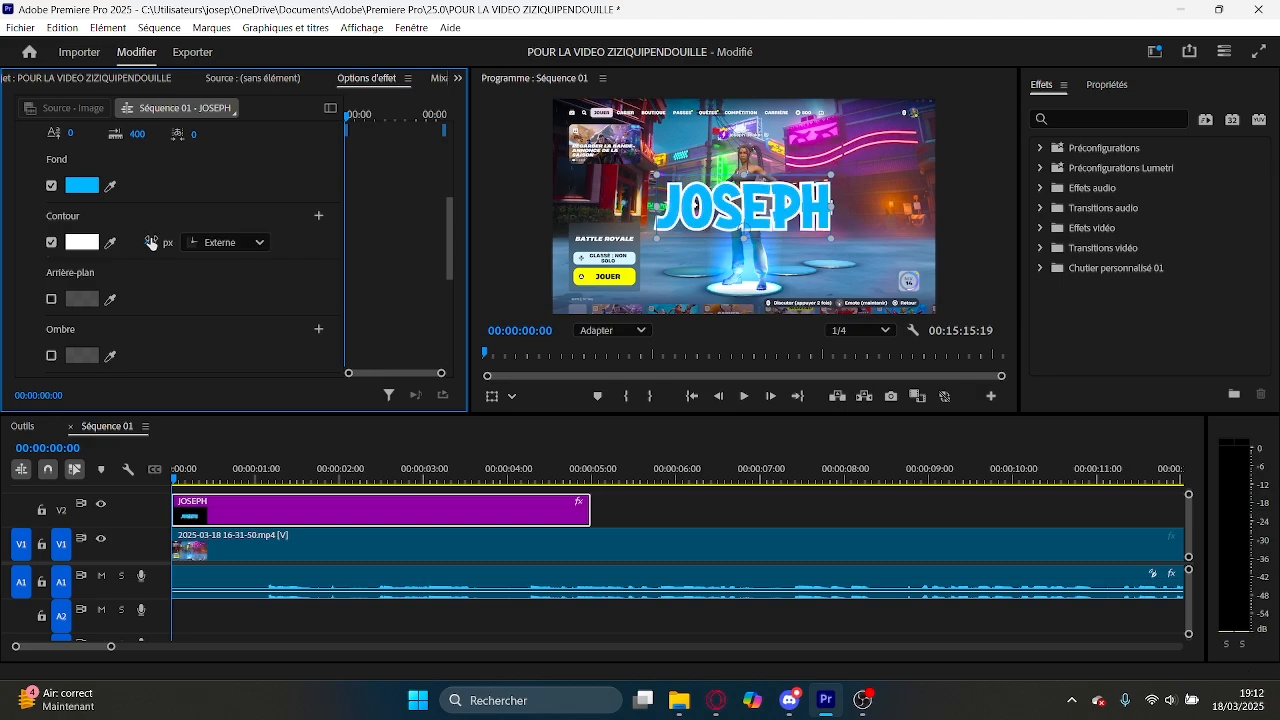
pyautogui.click(141, 240)
pyautogui.write('830')
pyautogui.press('Return')
pyautogui.click(139, 240)
pyautogui.write('8')
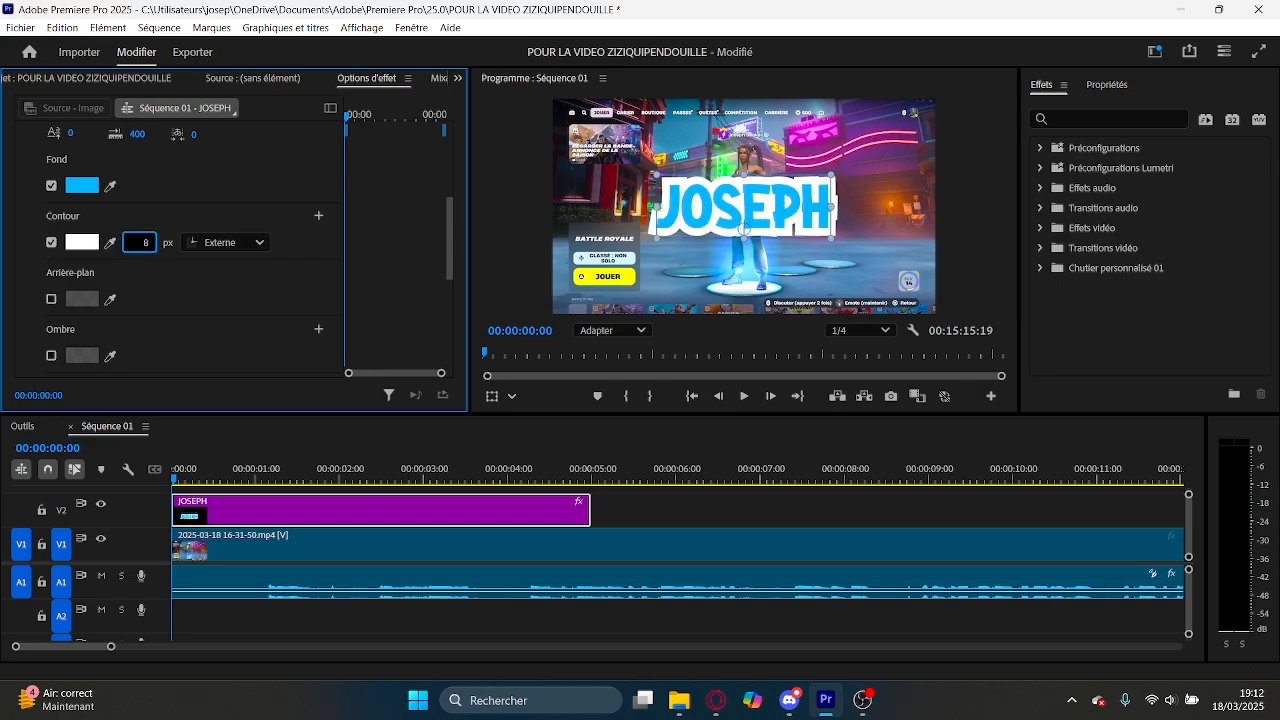
pyautogui.press('Return')
# Enable a near-white shadow on the title with distance 0 and blur 134.
pyautogui.click(52, 355)
pyautogui.click(82, 355)
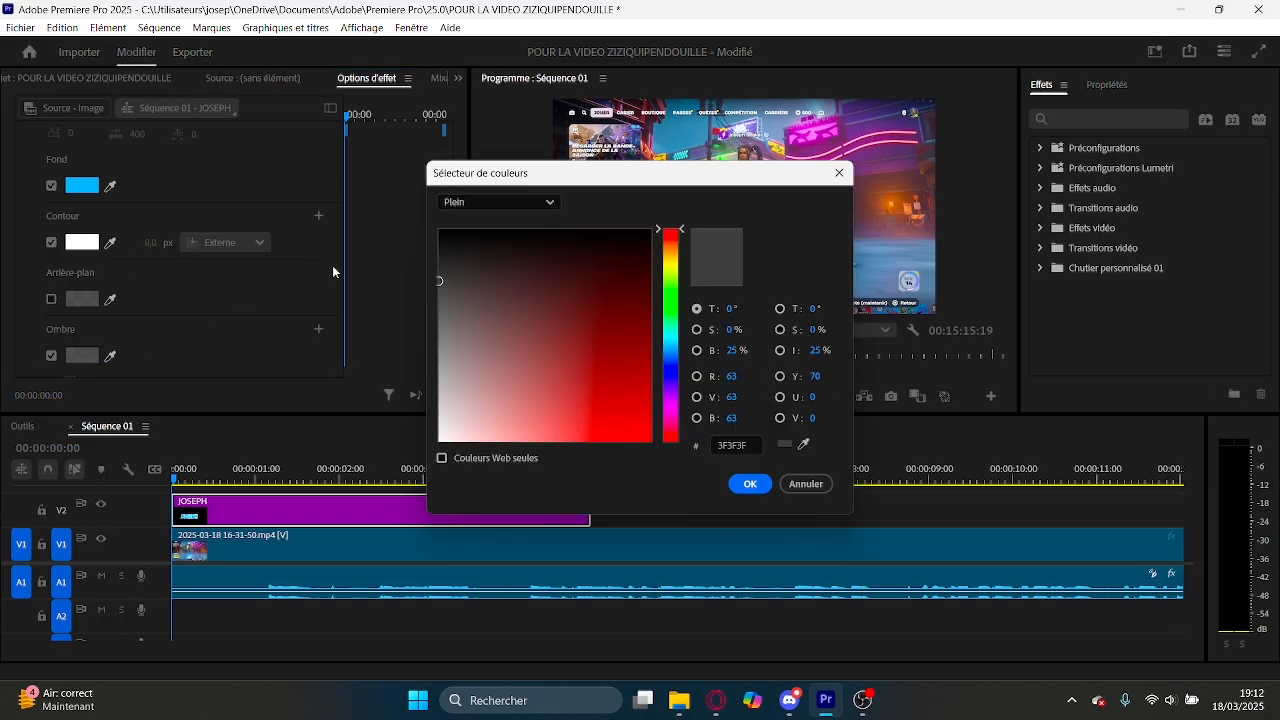
pyautogui.click(757, 487)
pyautogui.click(82, 355)
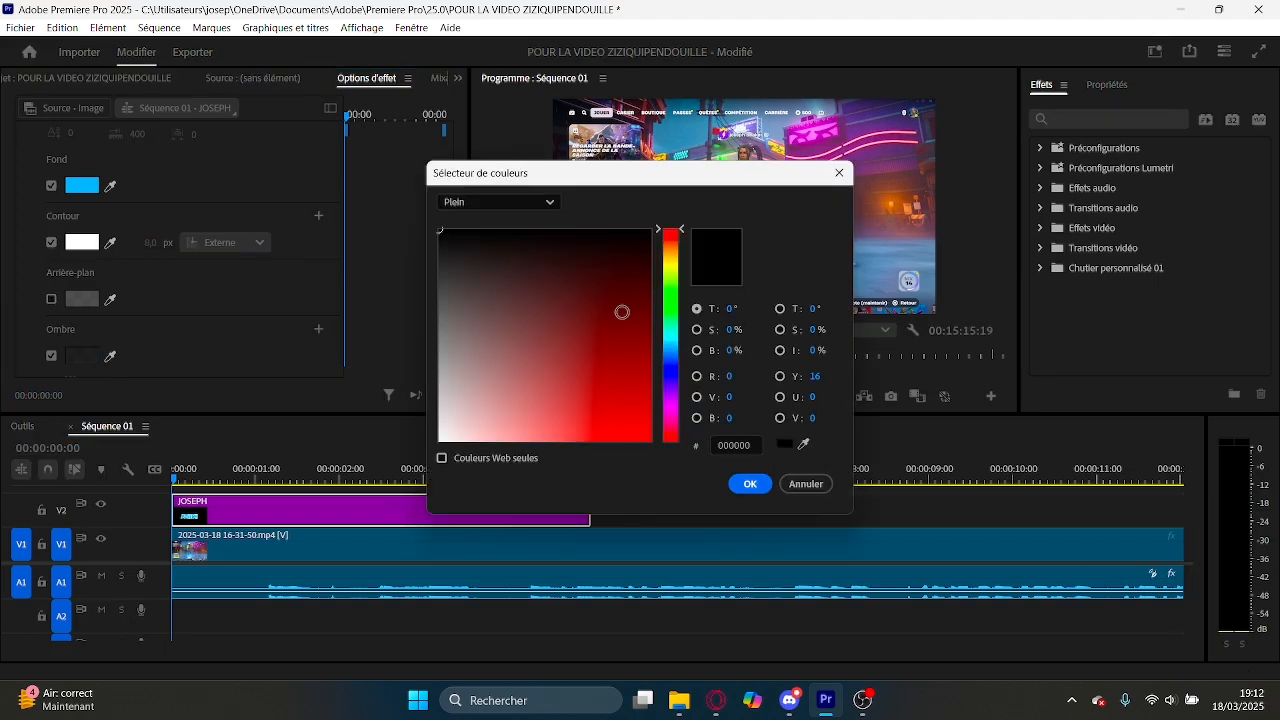
pyautogui.click(445, 435)
pyautogui.click(748, 484)
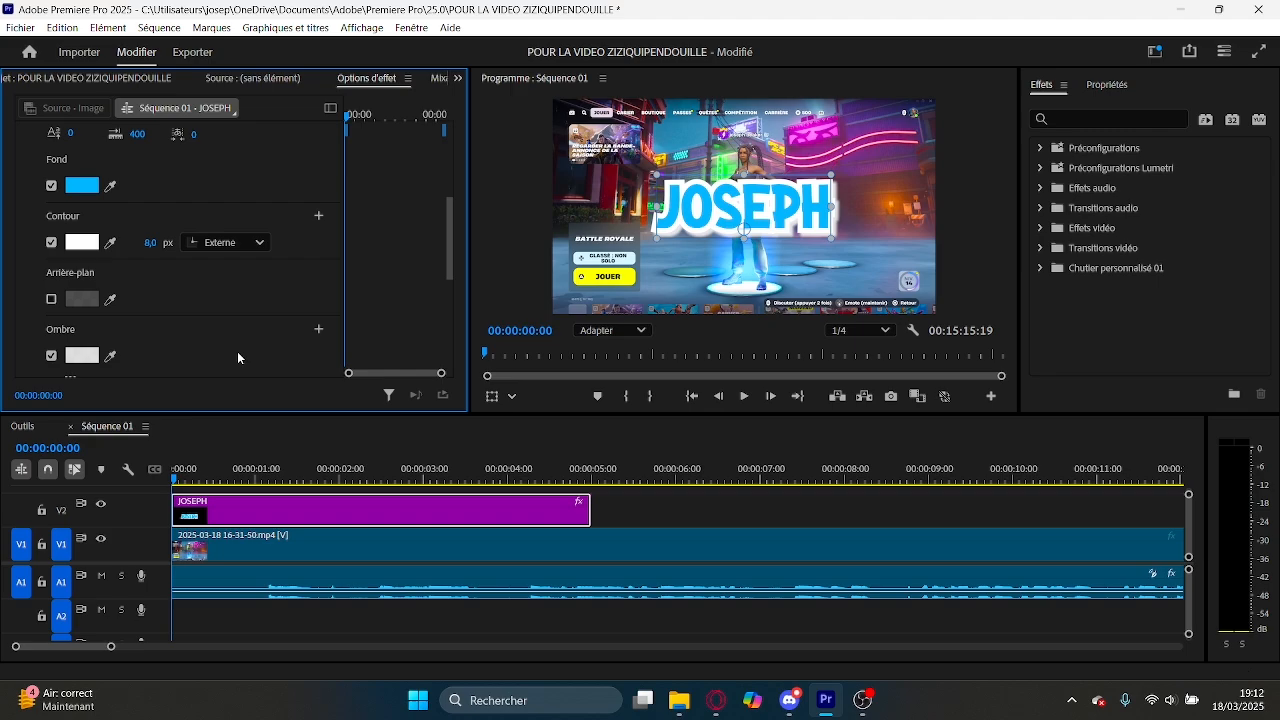
pyautogui.scroll(-3, 200, 330)
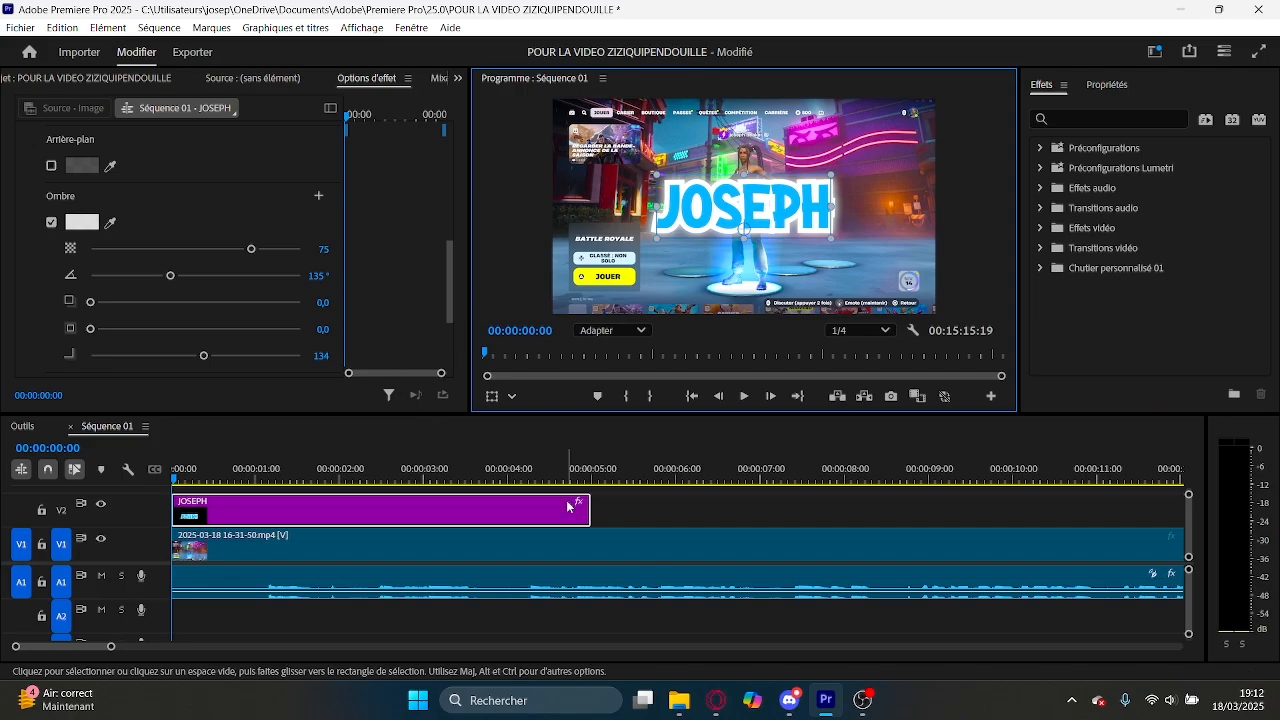
# Change the title's fill colour from light blue to a deep, saturated blue.
pyautogui.scroll(3, 261, 294)
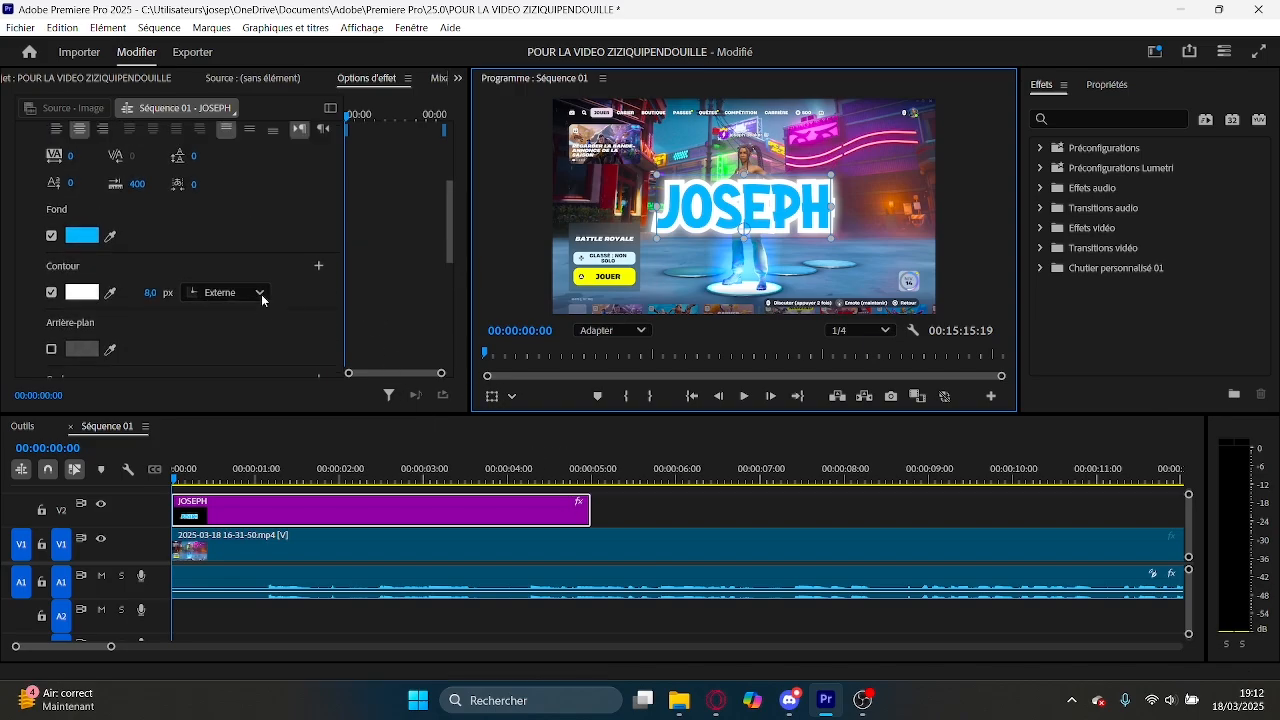
pyautogui.click(82, 302)
pyautogui.click(670, 336)
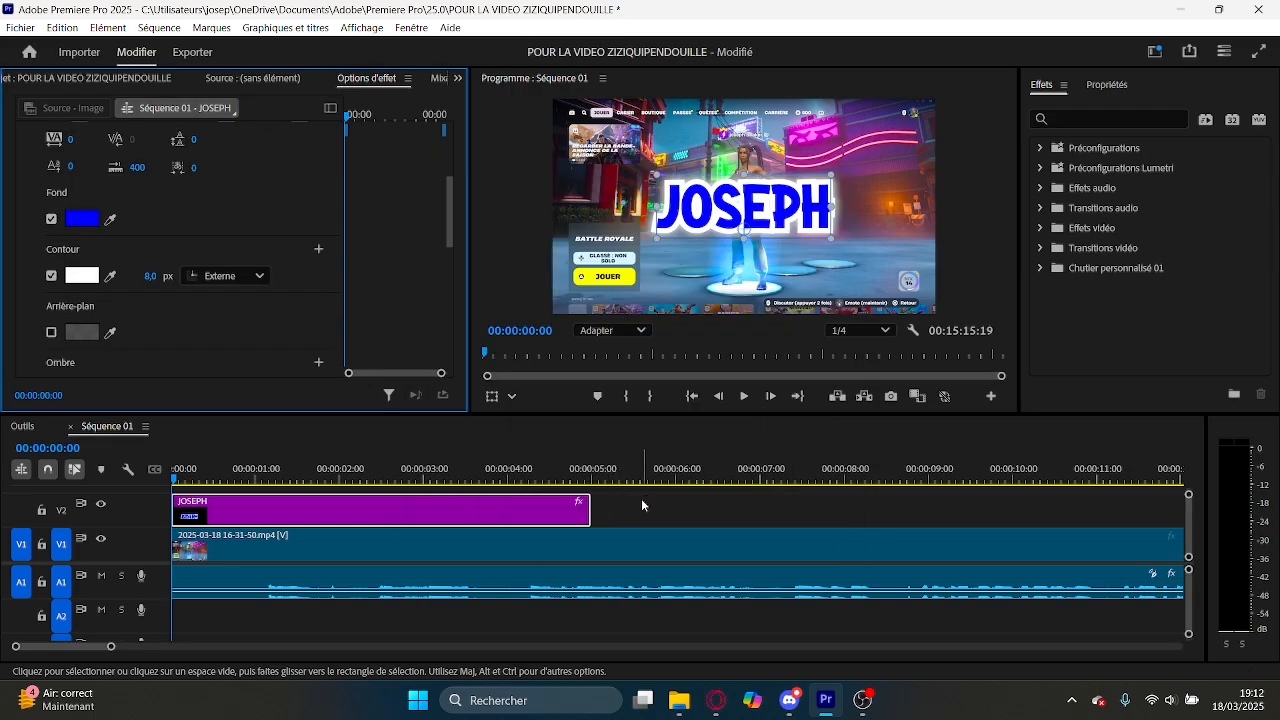
# Cut the title clip at about 1 second with the Razor tool and remove the remaining part.
pyautogui.click(642, 505)
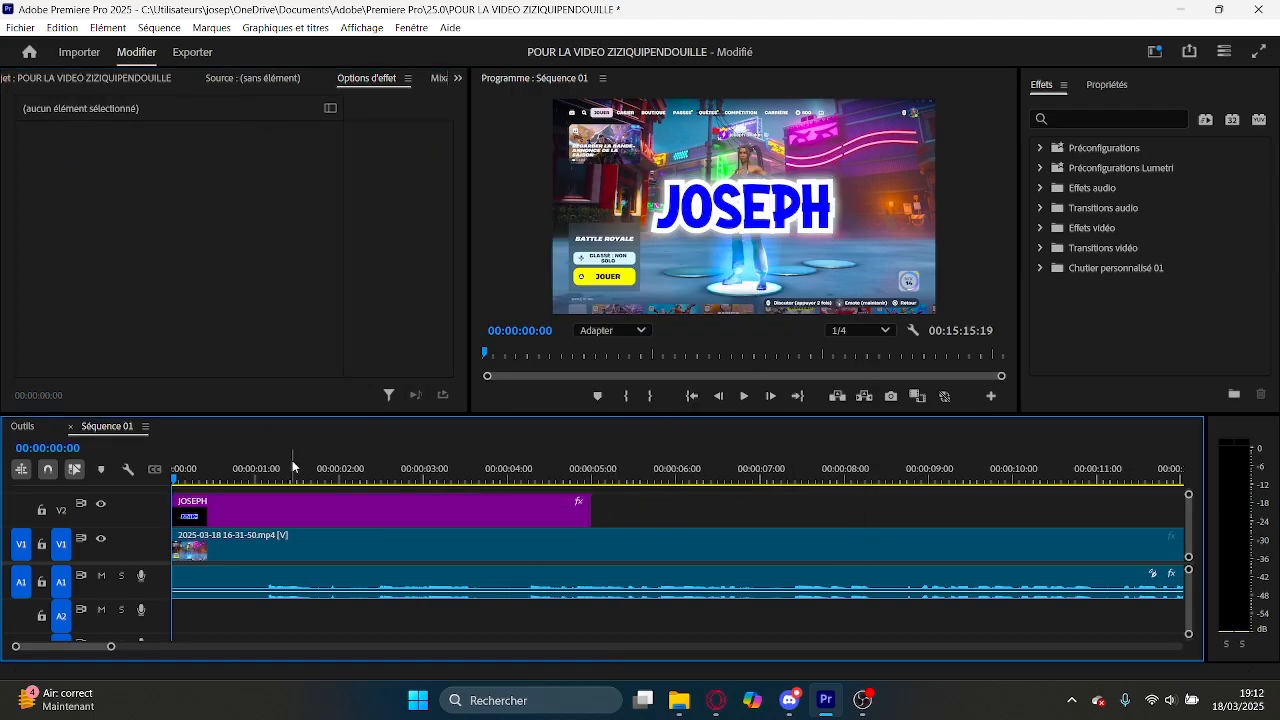
pyautogui.press('c')
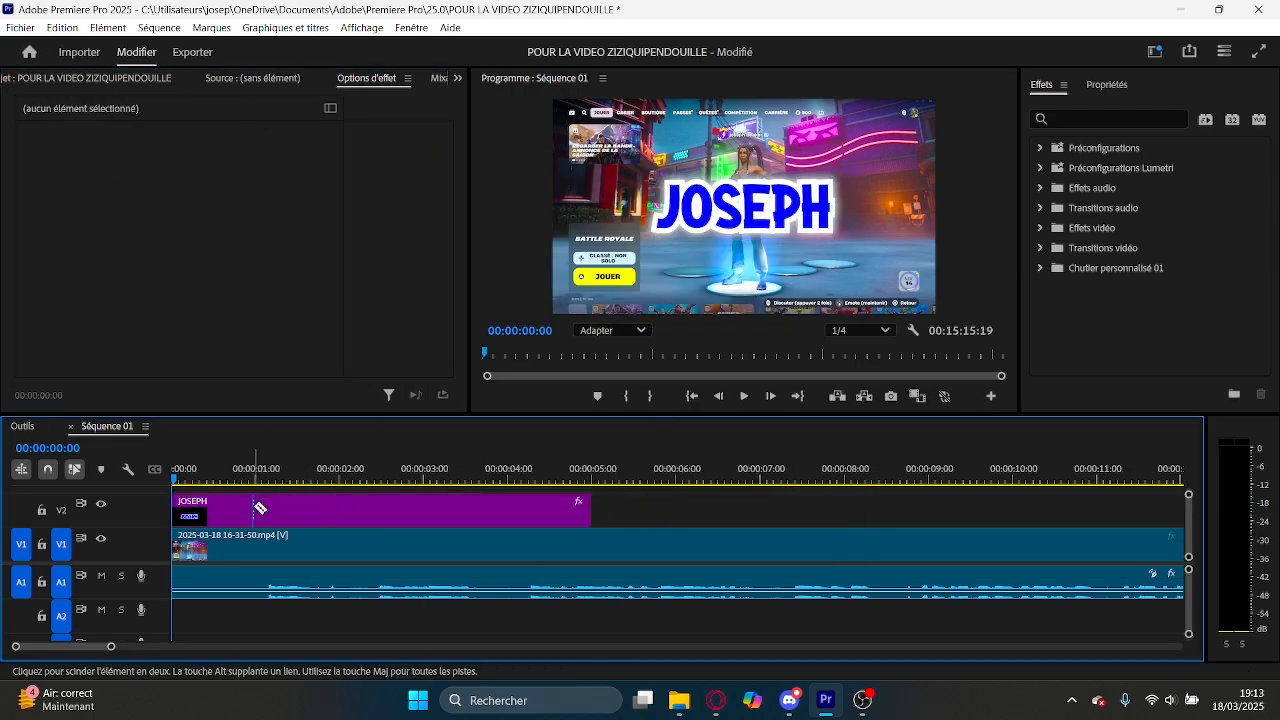
pyautogui.click(254, 508)
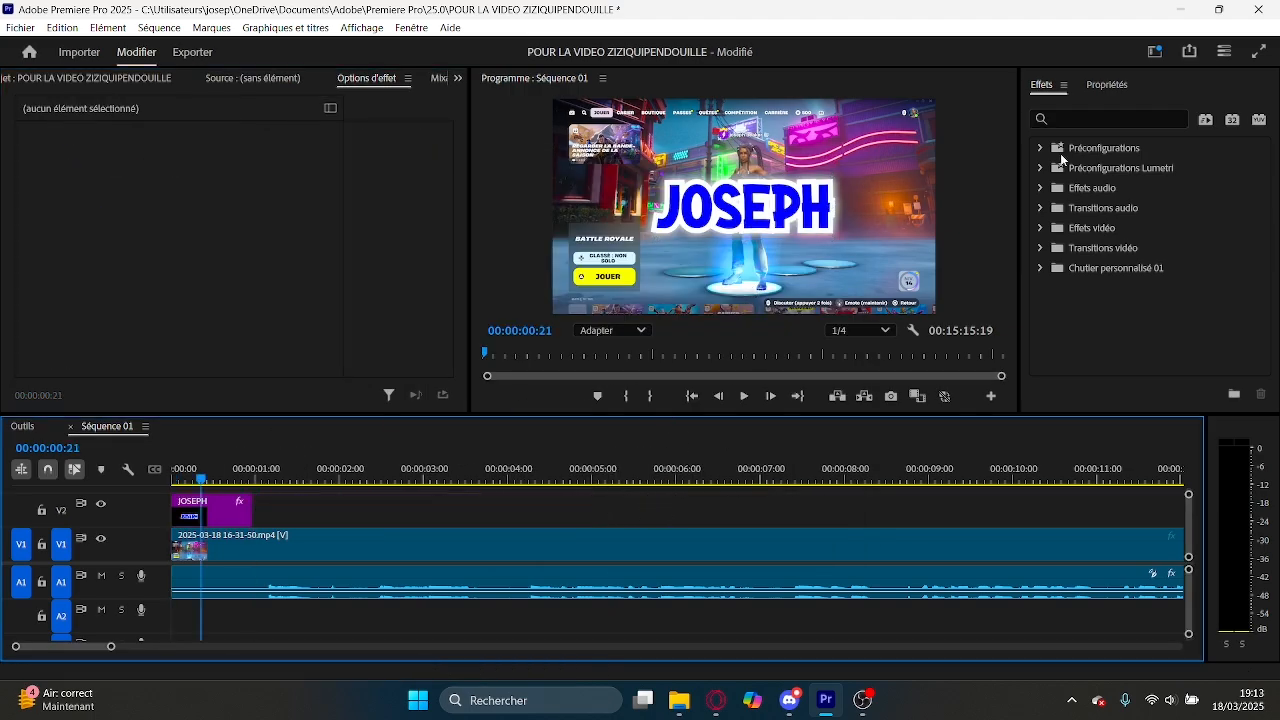
# Find the Entrée folder of pop animation presets inside the ()Pops preset group.
pyautogui.click(1041, 148)
pyautogui.click(1051, 187)
pyautogui.scroll(-2, 1072, 174)
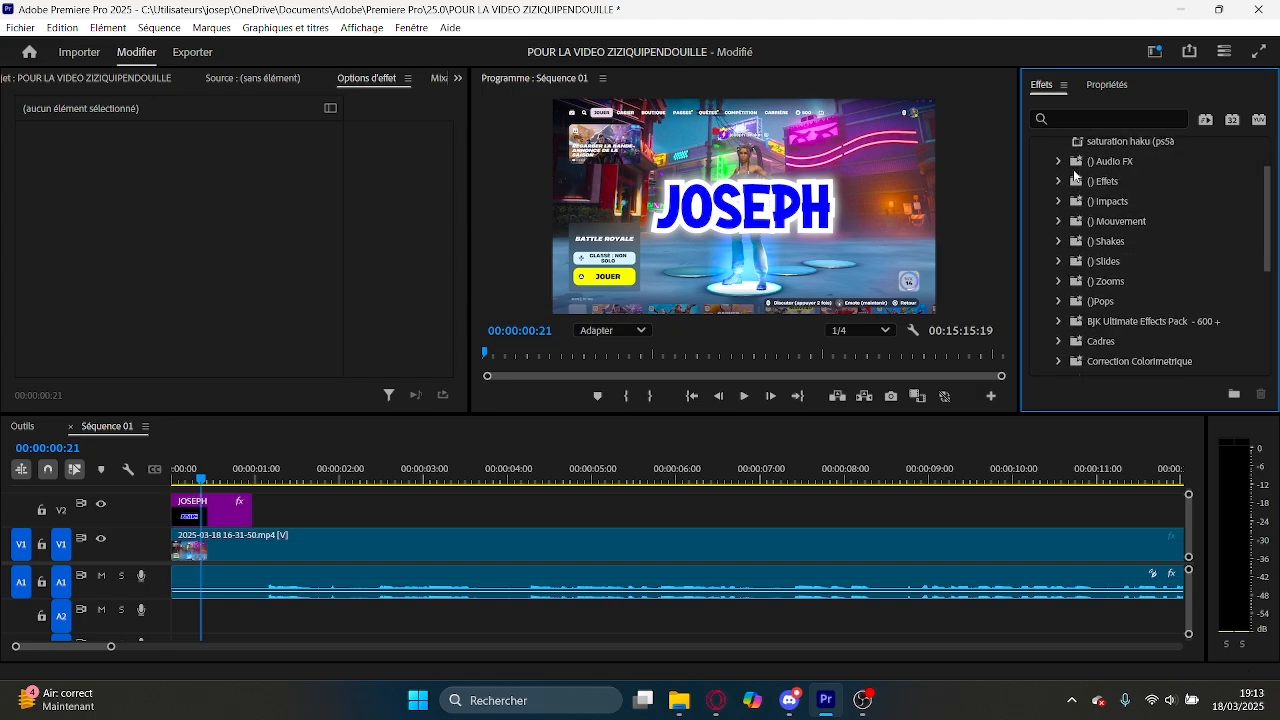
pyautogui.scroll(-1, 1200, 268)
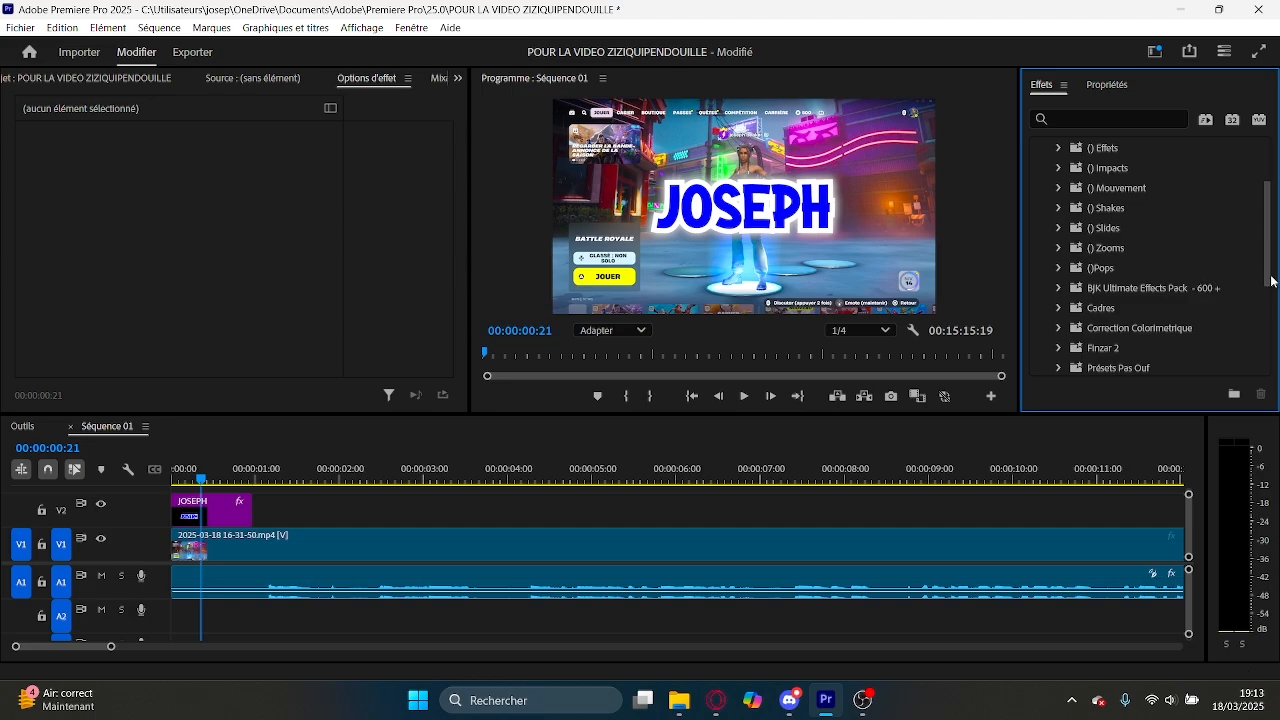
pyautogui.moveTo(1268, 231); pyautogui.dragTo(1252, 205)
pyautogui.scroll(2, 1252, 209)
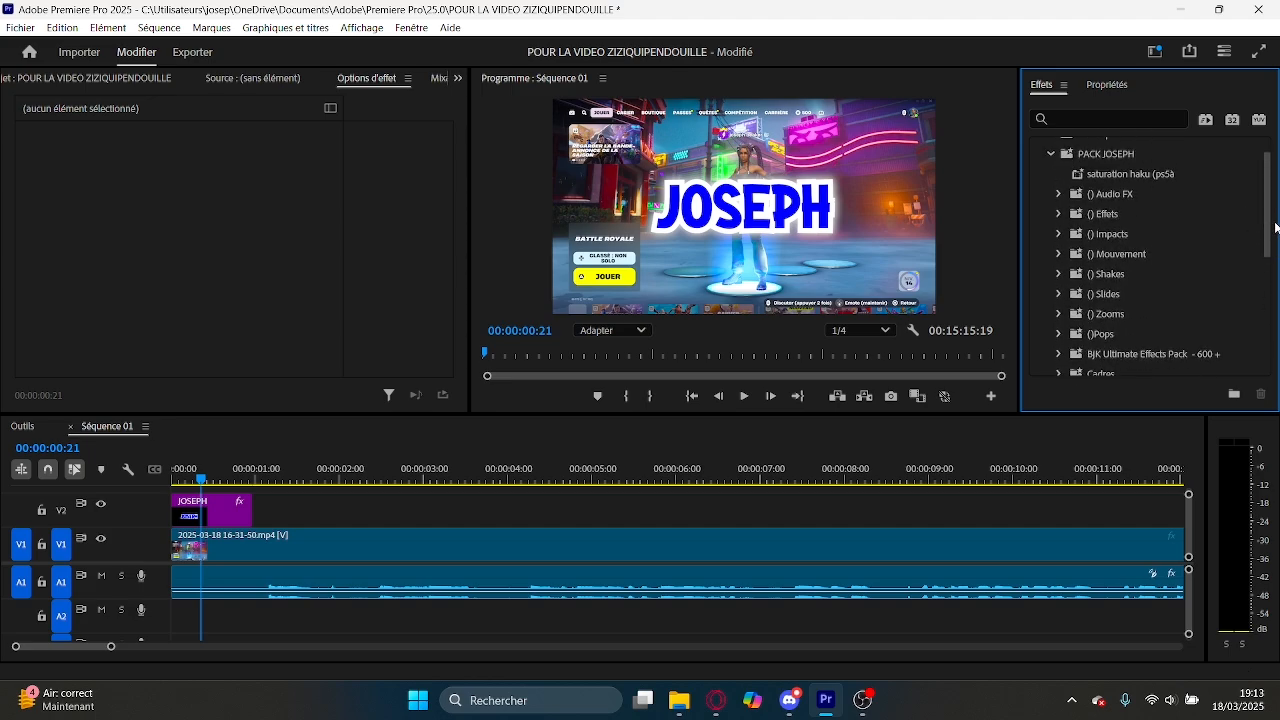
pyautogui.scroll(-2, 1060, 196)
pyautogui.click(1060, 284)
pyautogui.scroll(-3, 1106, 278)
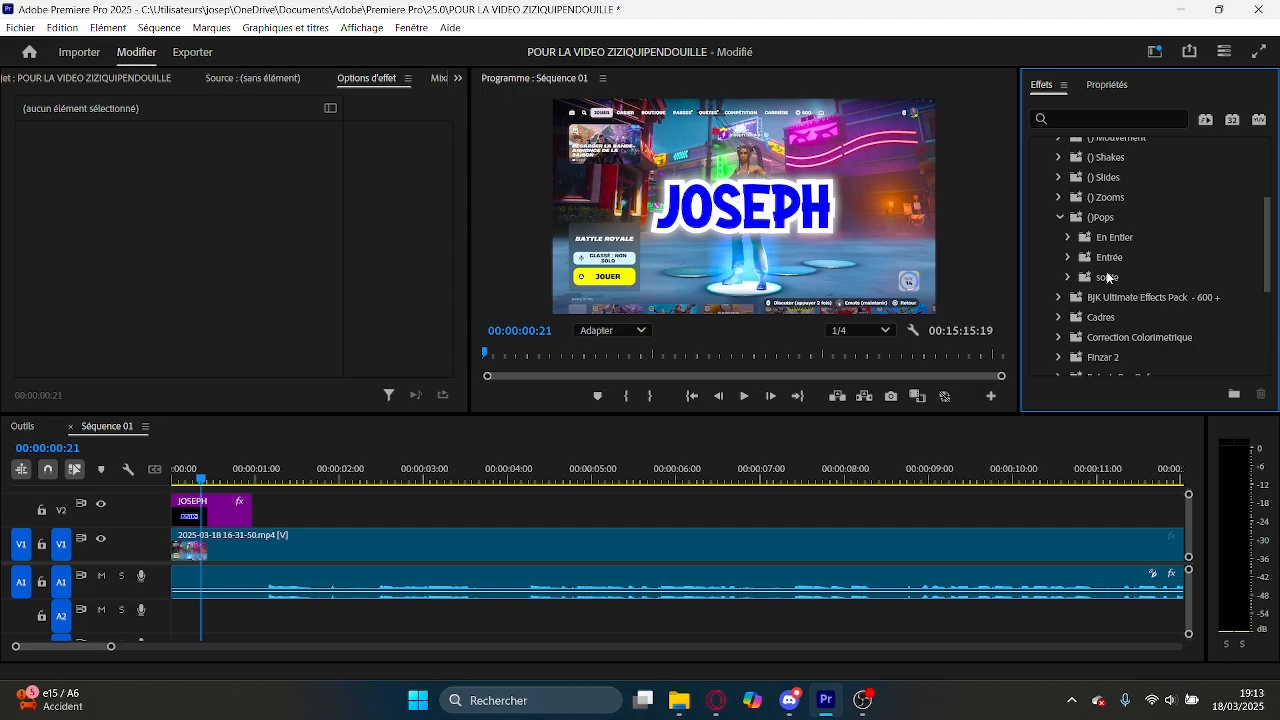
pyautogui.click(1068, 259)
# Try the Pop Clean entrance preset on the title clip and check it from the sequence start.
pyautogui.scroll(-3, 1093, 260)
pyautogui.scroll(-1, 1093, 256)
pyautogui.moveTo(1153, 178); pyautogui.dragTo(210, 512)
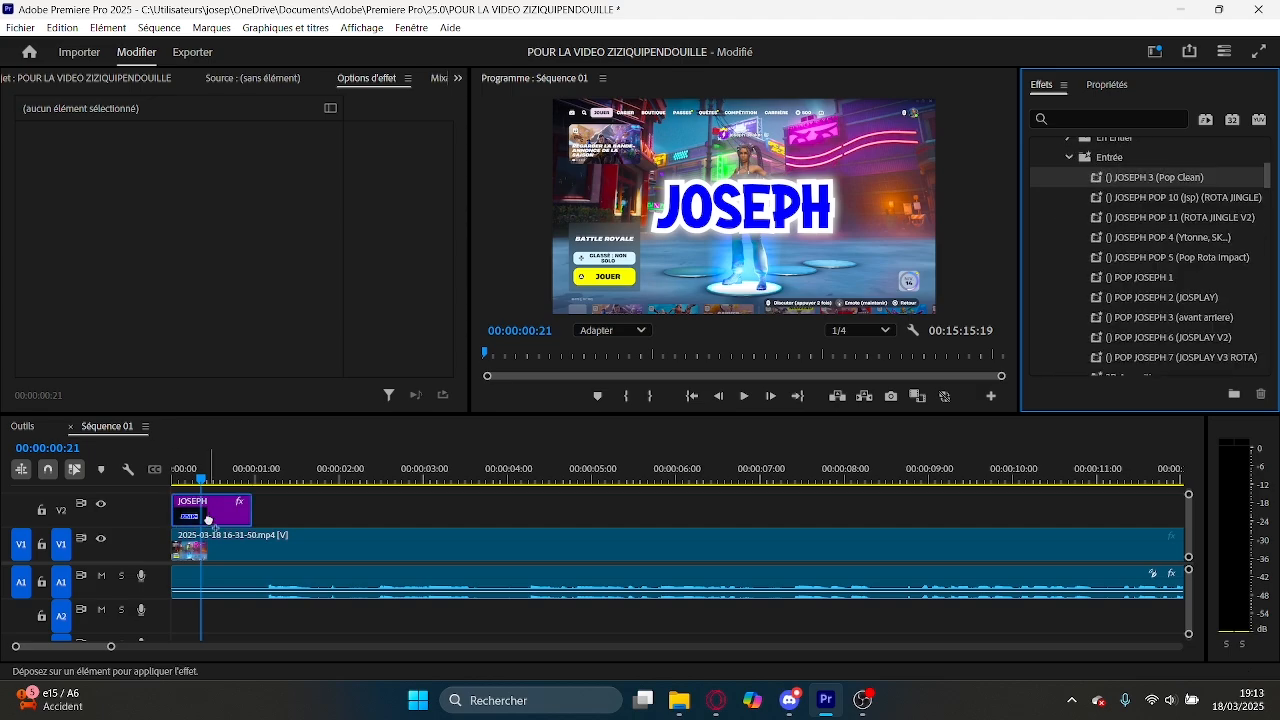
pyautogui.click(193, 471)
pyautogui.moveTo(194, 468); pyautogui.dragTo(173, 468)
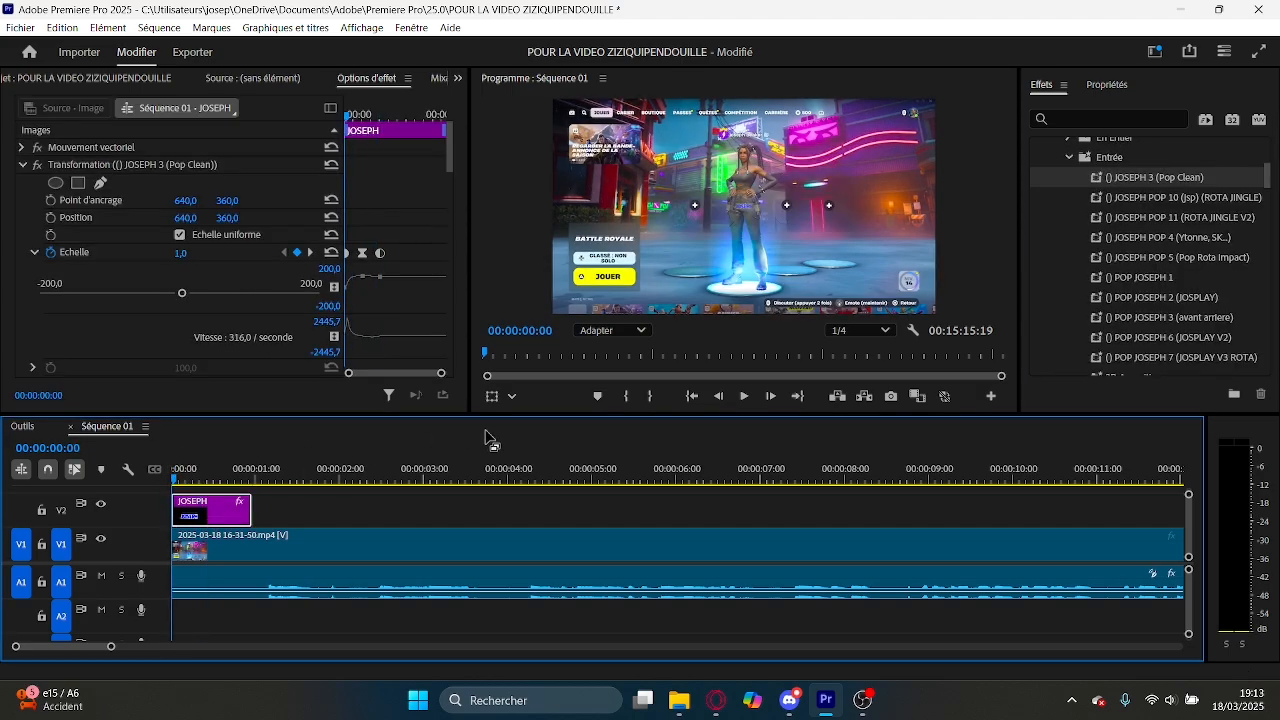
# Undo the preset applied to the title and collapse the preset folders.
pyautogui.hotkey('ctrl', 'z')
pyautogui.scroll(3, 1058, 230)
pyautogui.click(1056, 232)
pyautogui.scroll(5, 1056, 225)
pyautogui.click(1040, 149)
# Apply the Transformation video effect to the title clip.
pyautogui.click(1041, 227)
pyautogui.scroll(-3, 1050, 225)
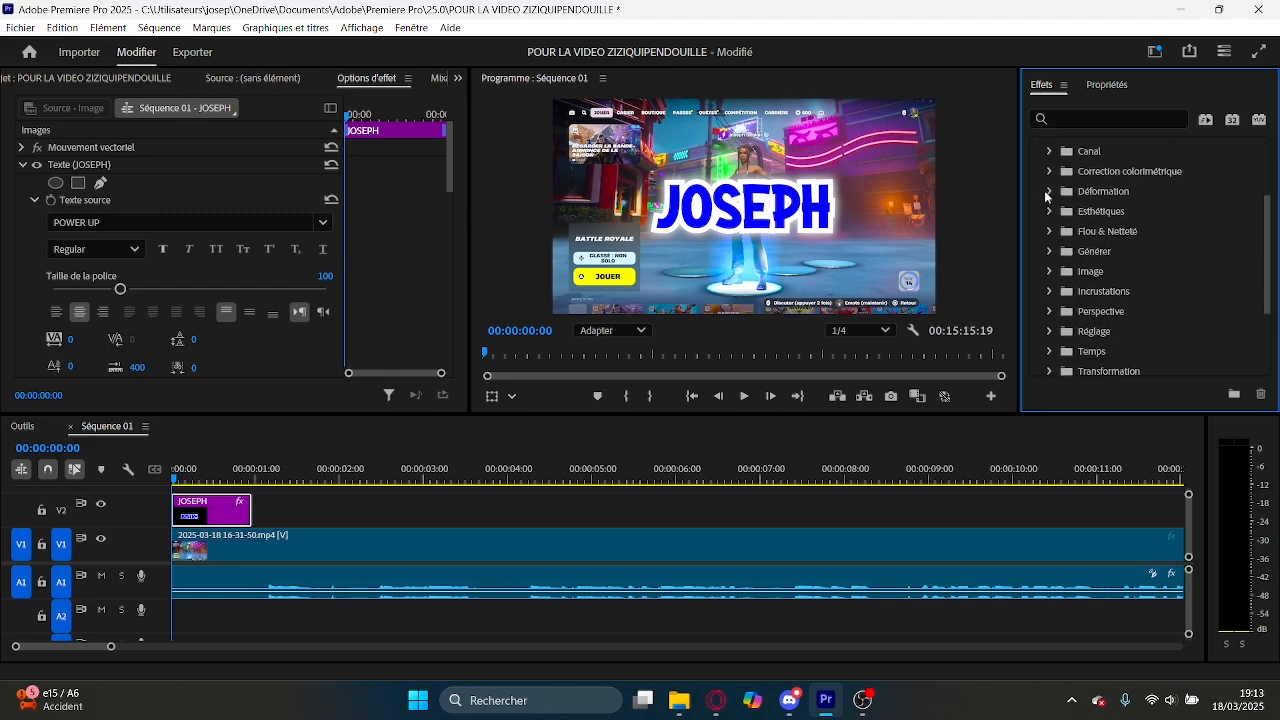
pyautogui.scroll(1, 1064, 191)
pyautogui.click(1041, 166)
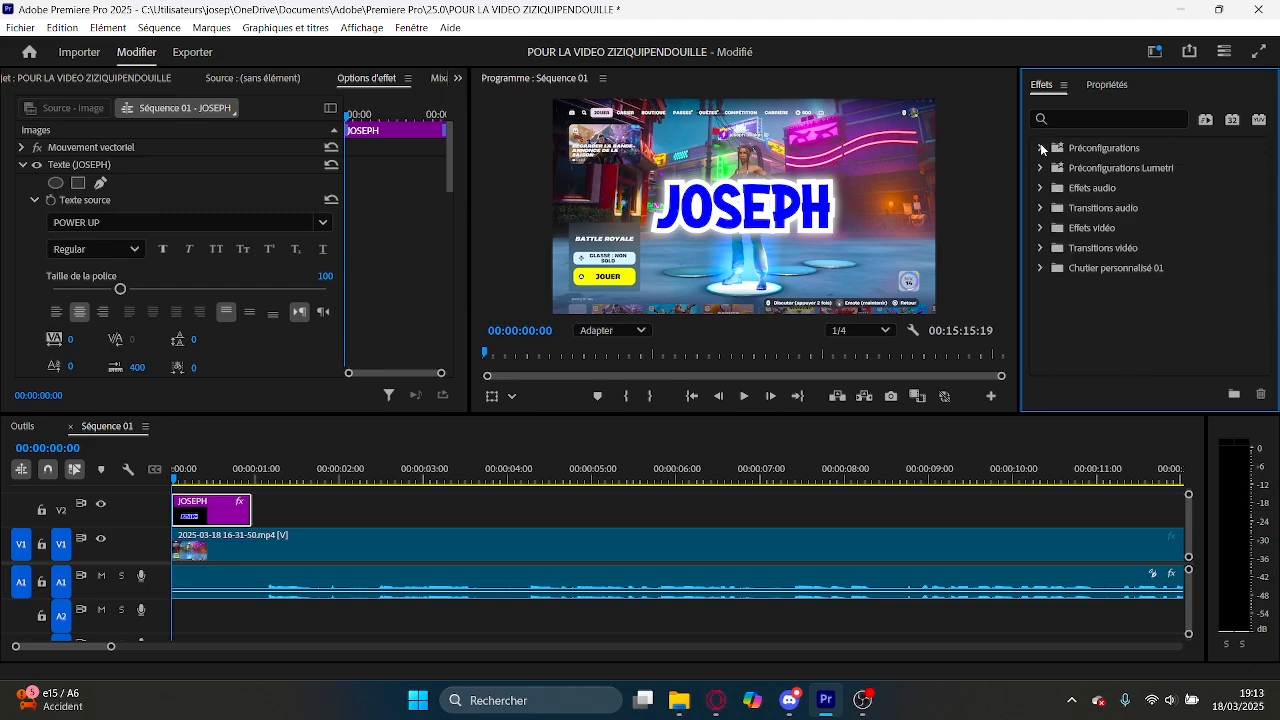
pyautogui.click(1040, 228)
pyautogui.scroll(-3, 1062, 222)
pyautogui.click(1050, 225)
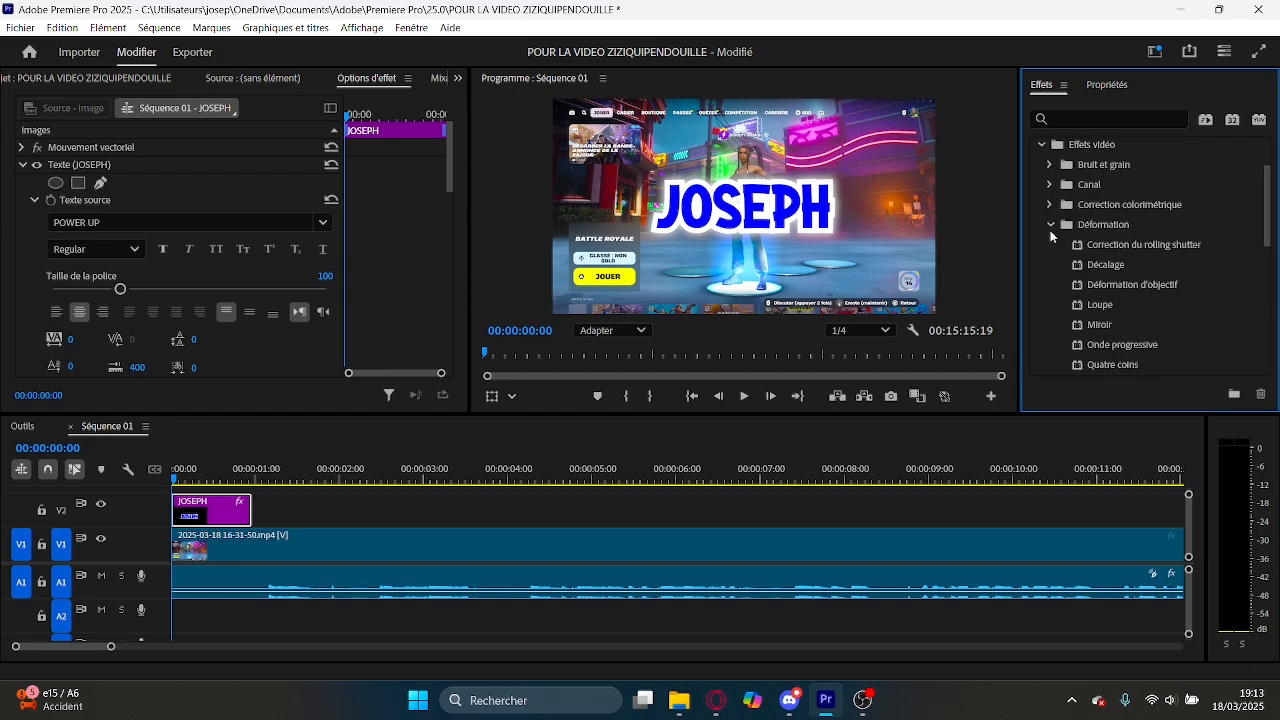
pyautogui.scroll(-4, 1052, 240)
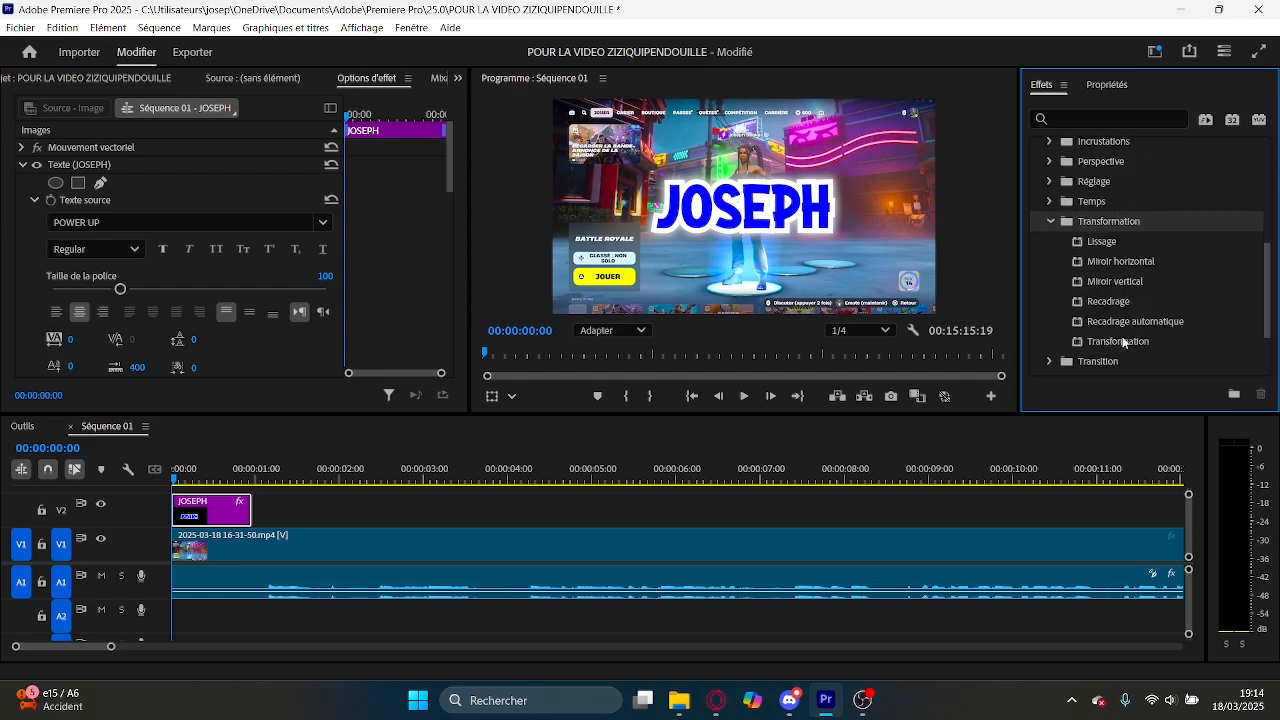
pyautogui.moveTo(1122, 342); pyautogui.dragTo(211, 510)
# Turn off the effect's Utiliser l'angle obturateur option and set its shutter angle to 360.
pyautogui.scroll(-3, 198, 224)
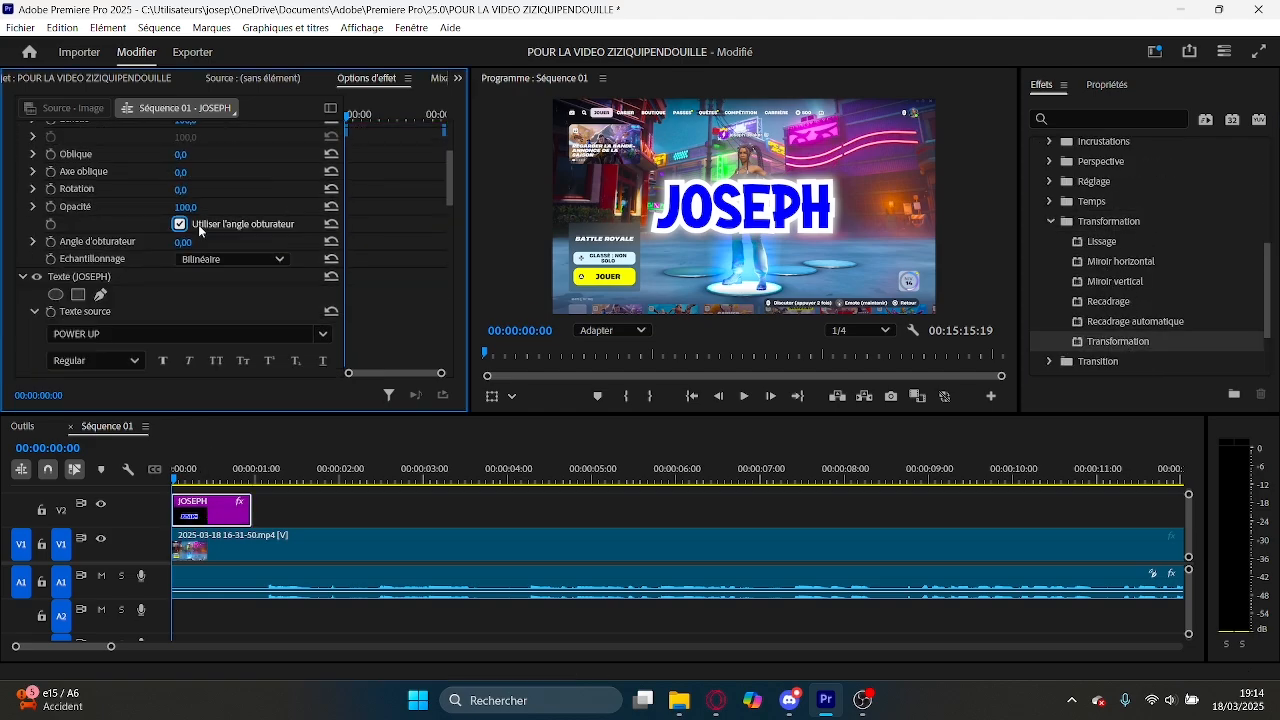
pyautogui.click(180, 224)
pyautogui.scroll(3, 112, 242)
pyautogui.moveTo(441, 373)
pyautogui.mouseDown()
pyautogui.moveTo(411, 371)
pyautogui.moveTo(442, 371)
pyautogui.mouseUp()
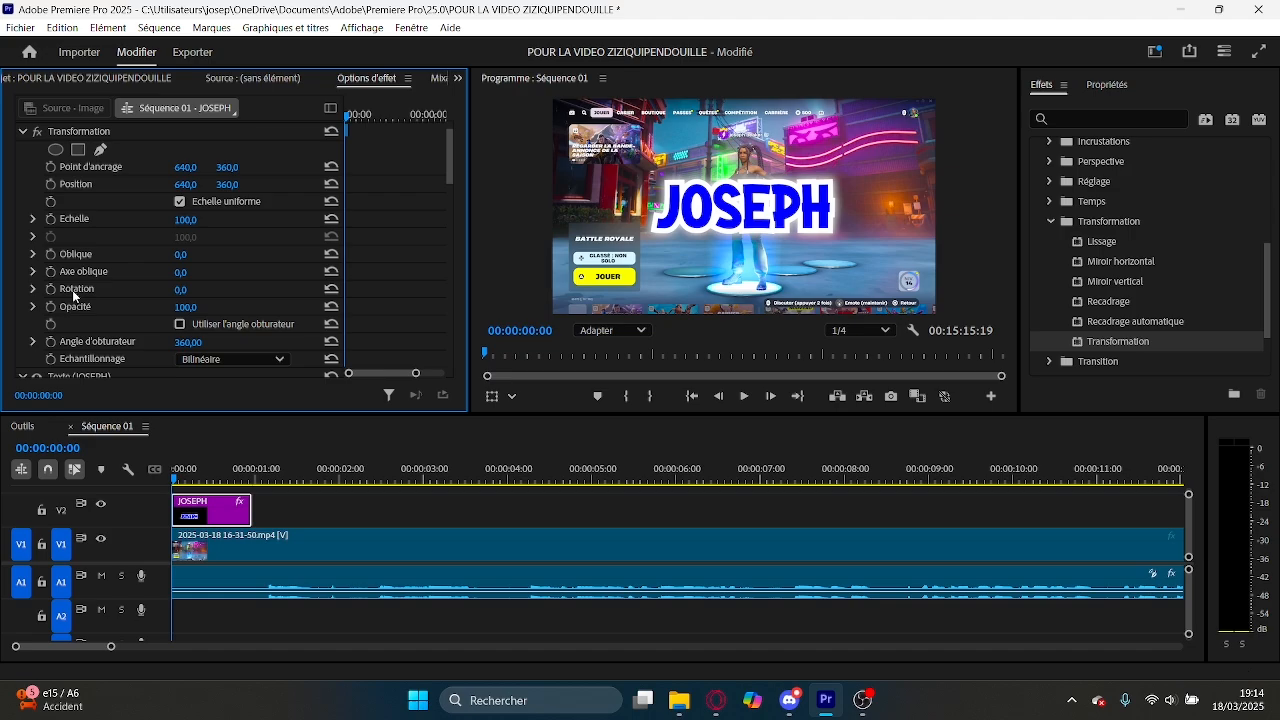
# Keyframe the effect's scale at 100 at the clip start and 110 at 00:00:00:11.
pyautogui.click(50, 219)
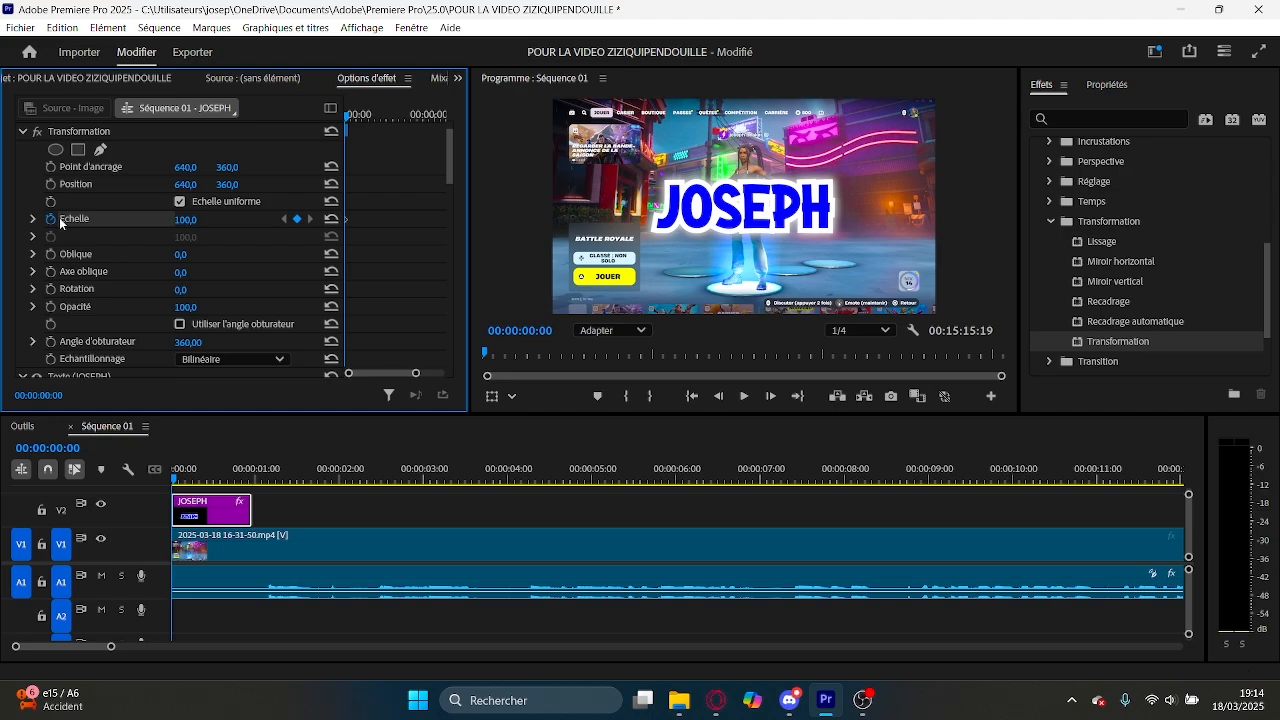
pyautogui.press('space')
pyautogui.press('space')
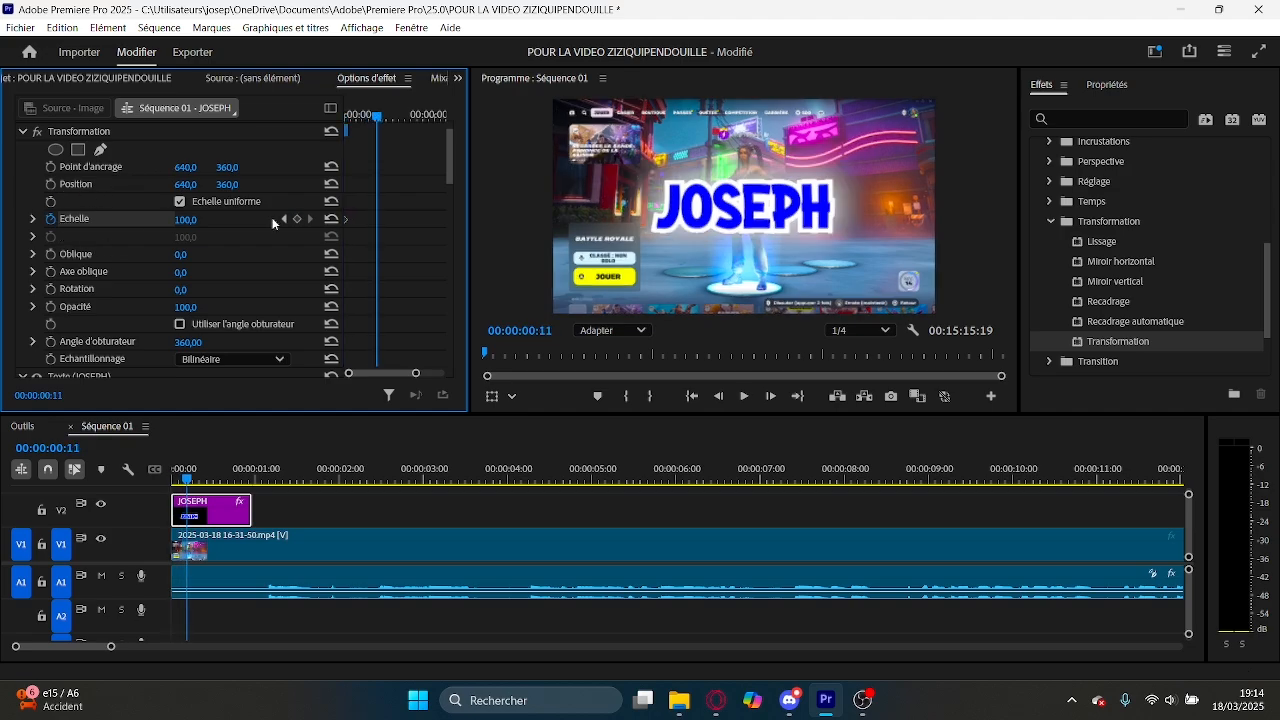
pyautogui.click(197, 218)
pyautogui.write('110')
pyautogui.press('Return')
# Add a scale keyframe of 100 at 00:00:00:19, lower the start keyframe so the title grows in, and preview it.
pyautogui.press('space')
pyautogui.press('space')
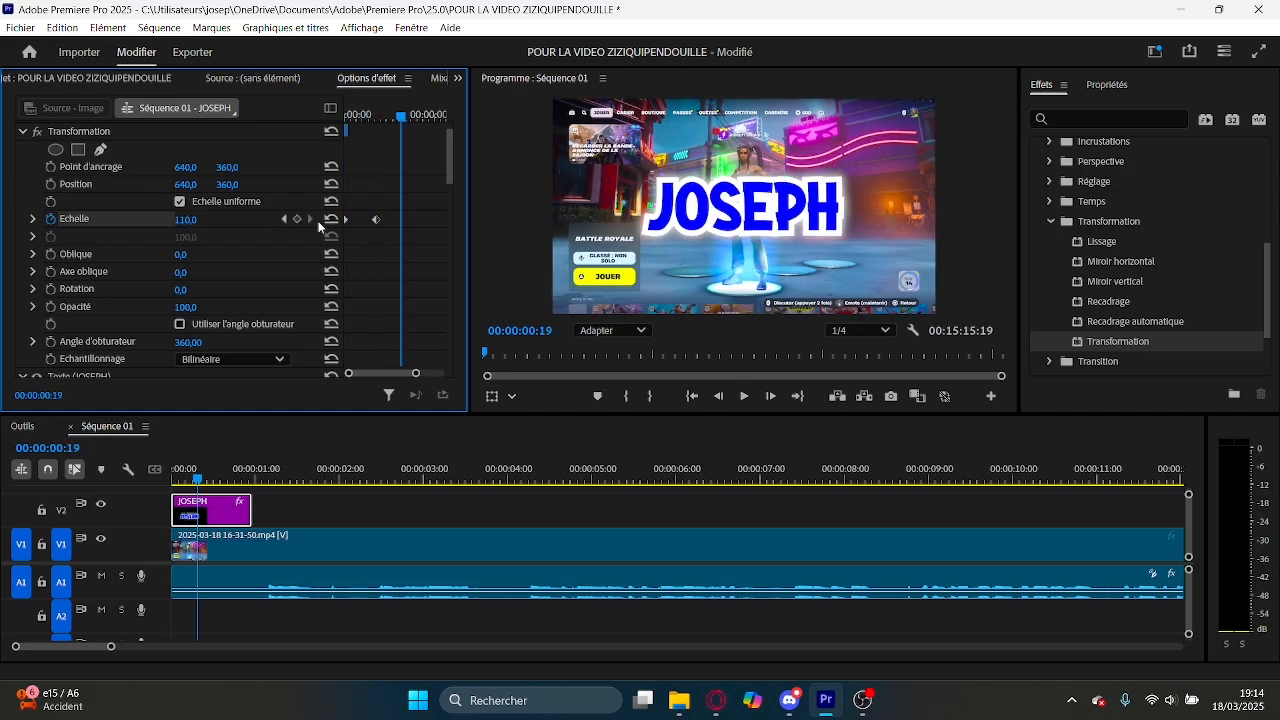
pyautogui.click(335, 217)
pyautogui.moveTo(402, 116); pyautogui.dragTo(342, 118)
pyautogui.click(190, 219)
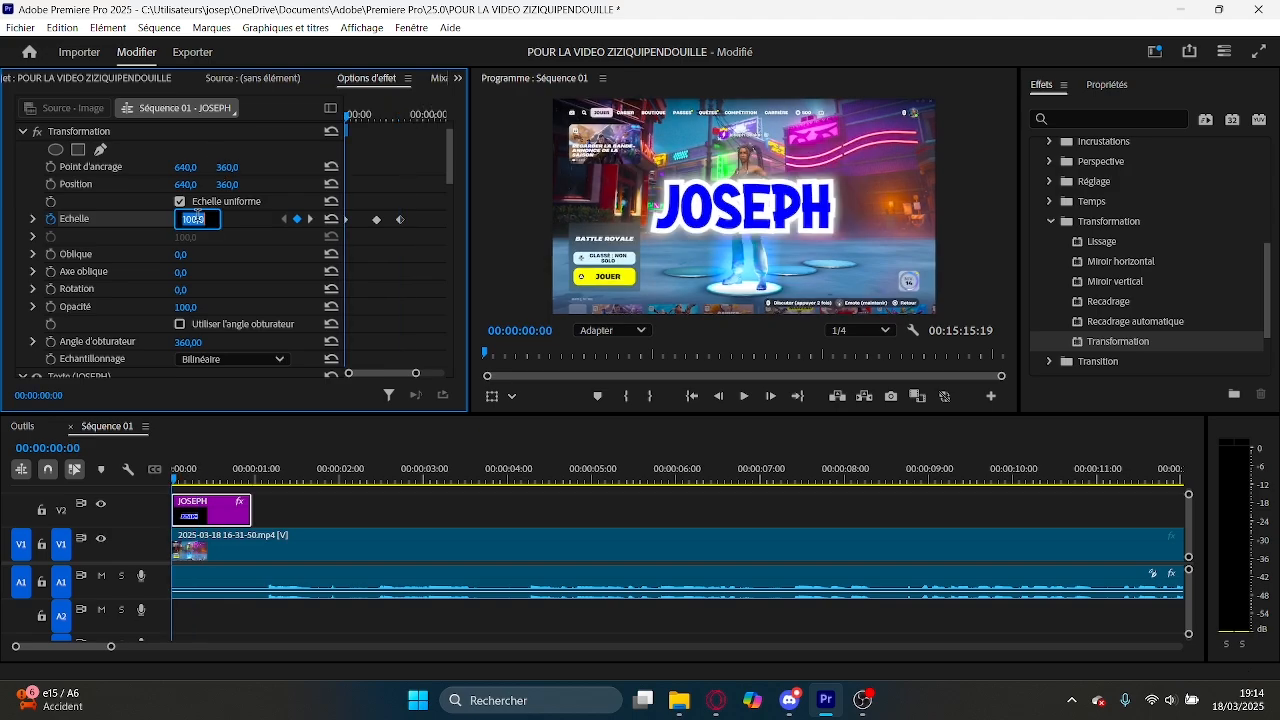
pyautogui.write('100')
pyautogui.press('Return')
pyautogui.press('space')
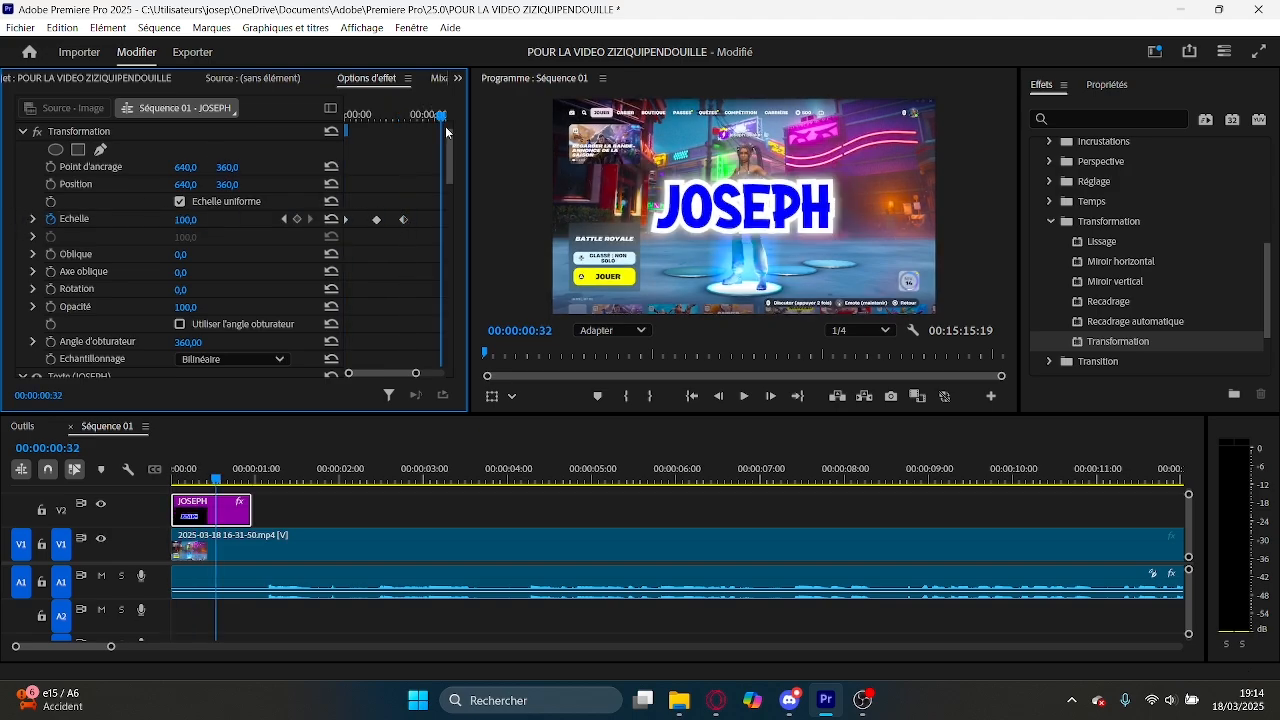
pyautogui.moveTo(441, 117); pyautogui.dragTo(326, 120)
# Set the scale keyframes' interpolation to Bézier auto.
pyautogui.press('space')
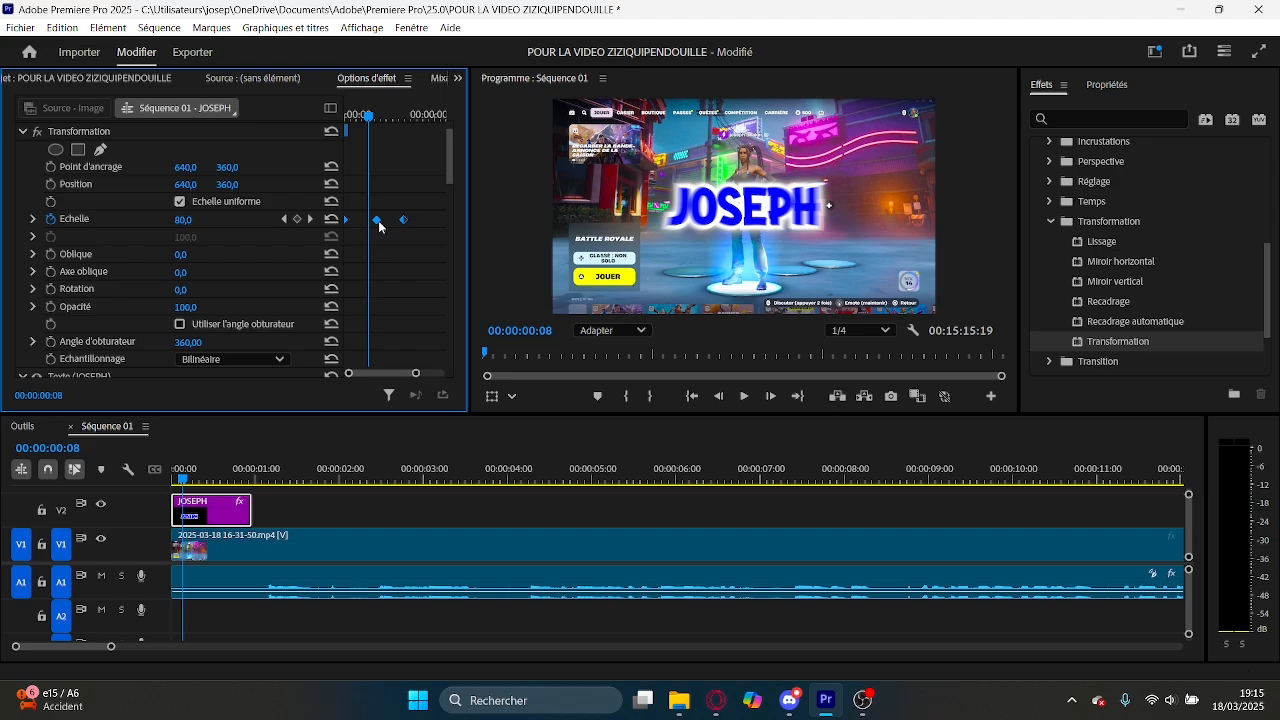
pyautogui.rightClick(376, 442)
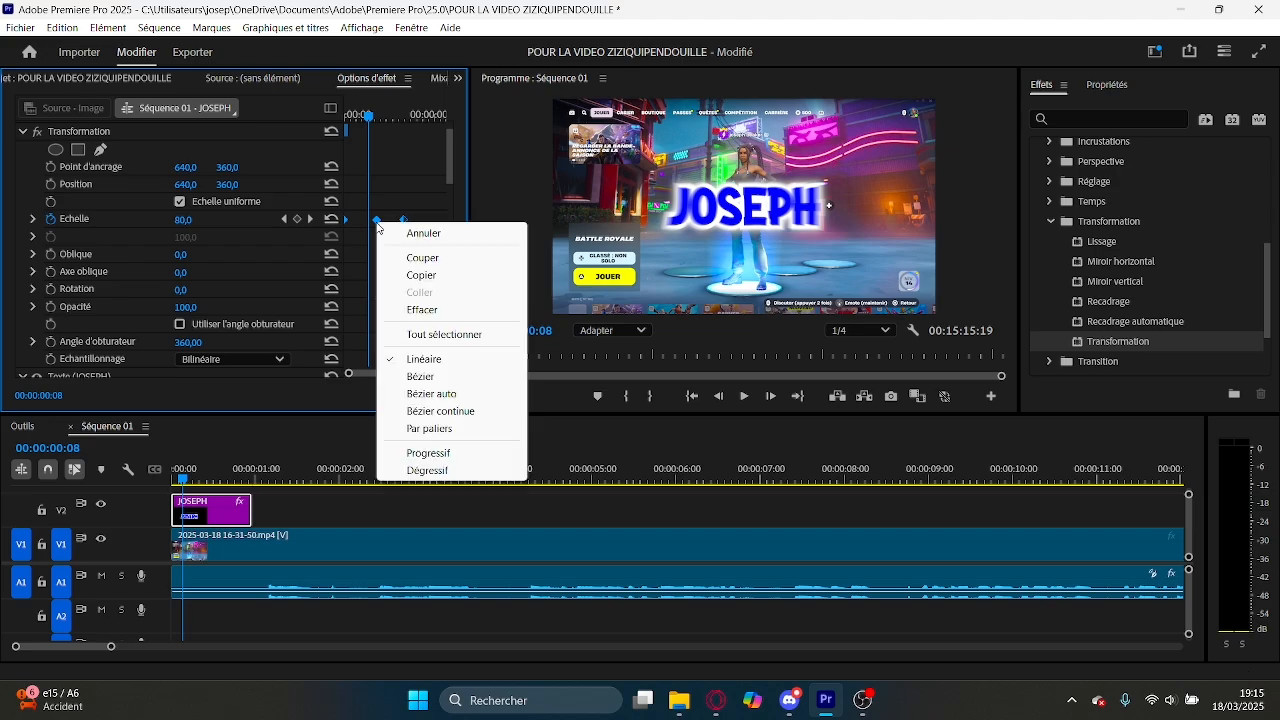
pyautogui.click(431, 398)
# Reshape the scale velocity curve so the title pops in fast at the start and eases out at the last keyframe.
pyautogui.click(33, 219)
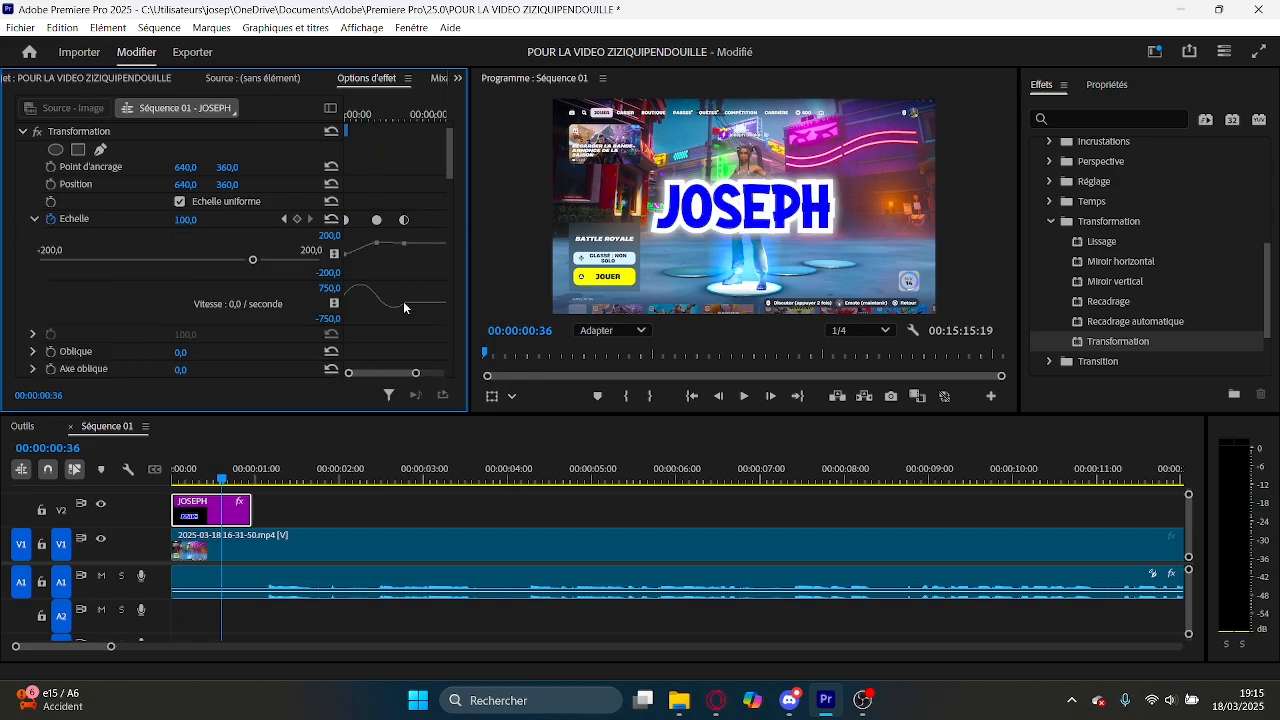
pyautogui.click(404, 220)
pyautogui.moveTo(397, 304); pyautogui.dragTo(361, 304)
pyautogui.click(376, 222)
pyautogui.moveTo(354, 116); pyautogui.dragTo(301, 113)
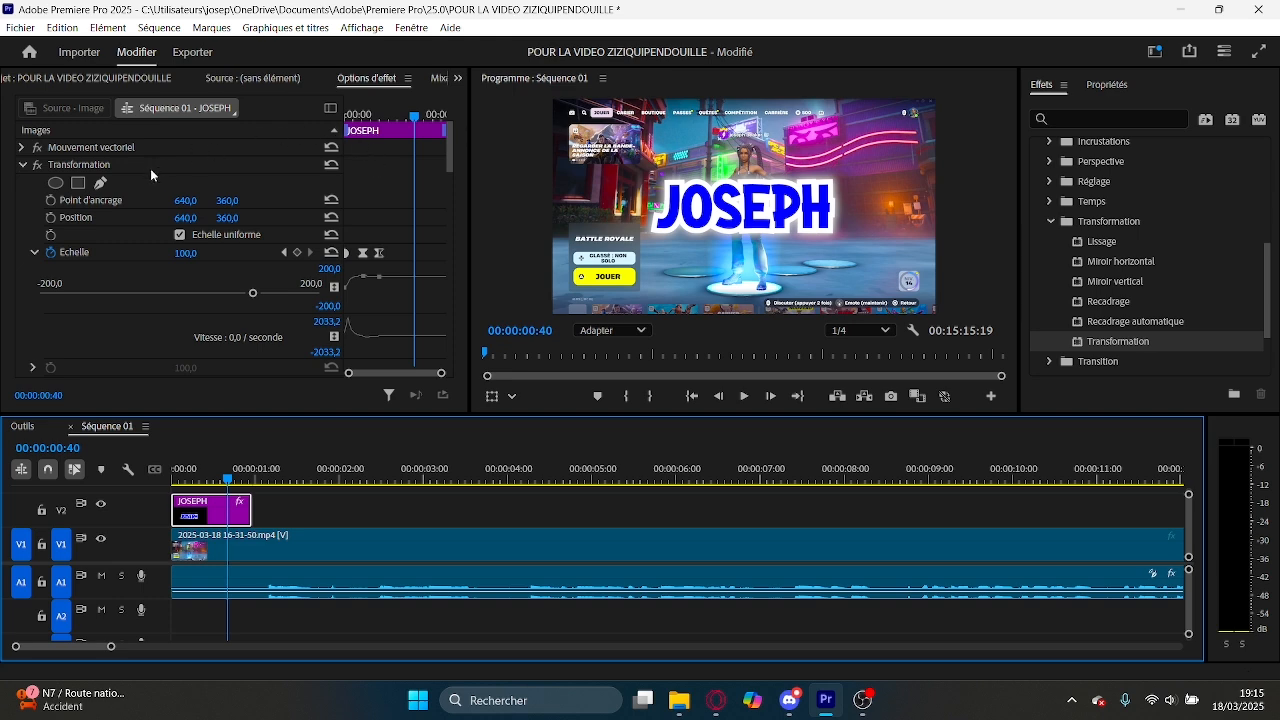
# Delete the Transformation effect from the title clip and return to the sequence start.
pyautogui.click(150, 168)
pyautogui.press('Delete')
pyautogui.moveTo(190, 471); pyautogui.dragTo(131, 441)
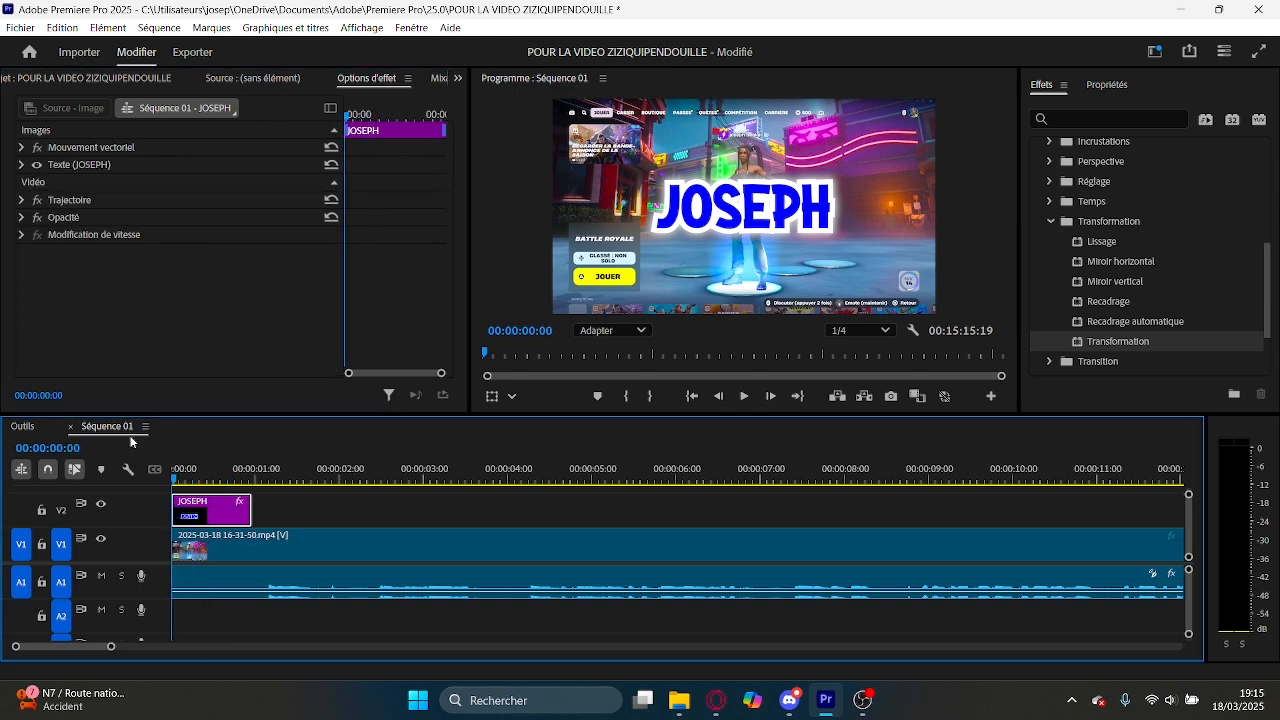